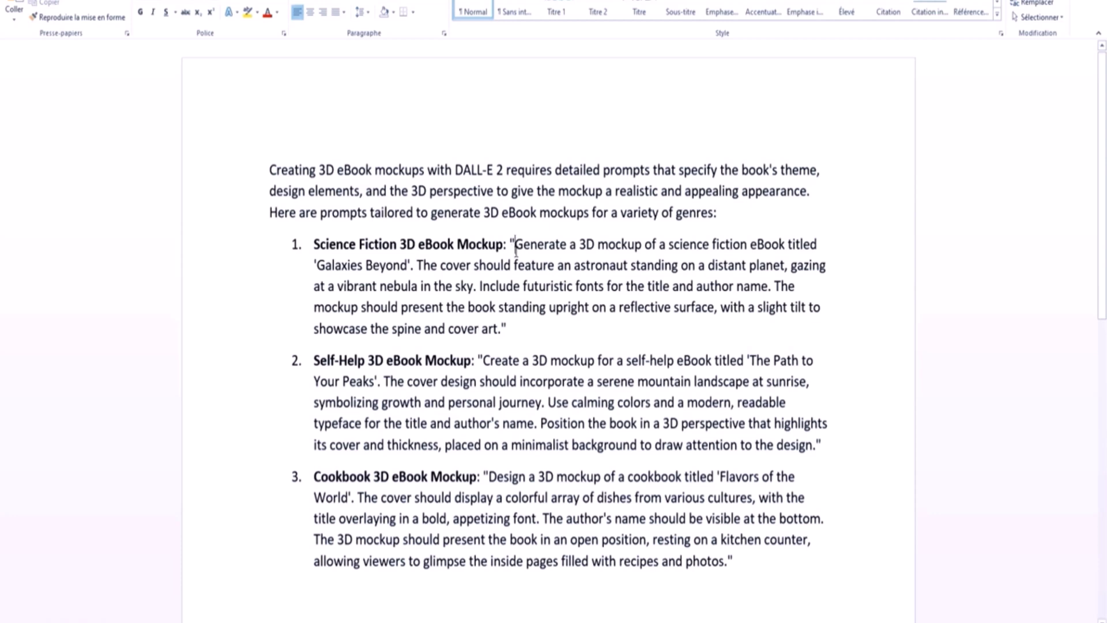
Step: Add an author-name clause after 'author name' in the Galaxies Beyond prompt in Word
{"action": "left_click_drag", "start_coordinate": [515, 243], "coordinate": [555, 265]}
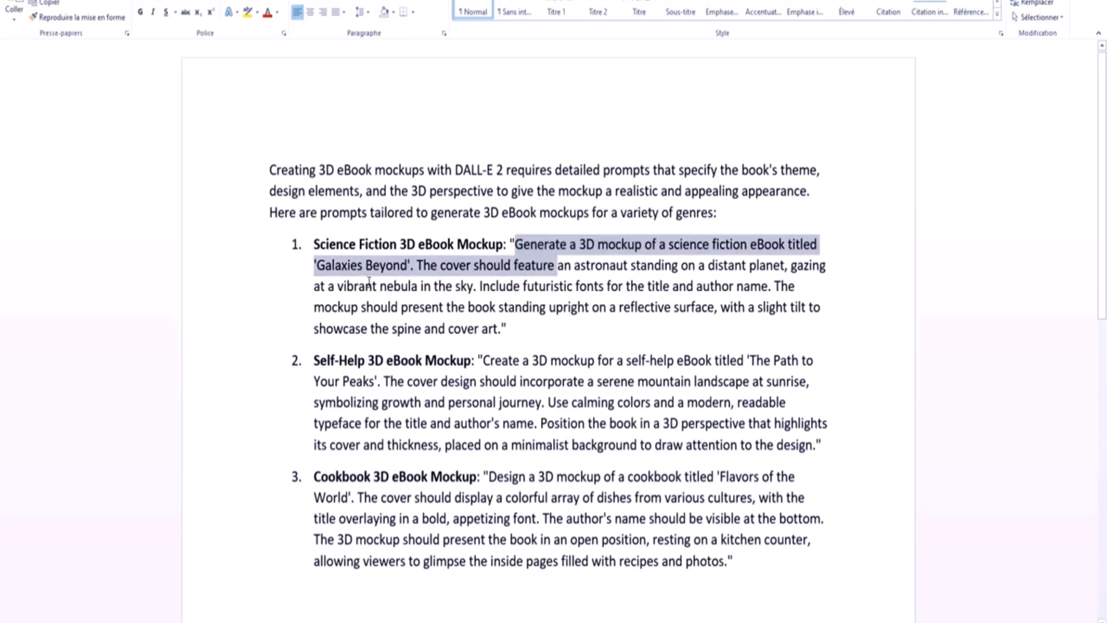
{"action": "left_click", "coordinate": [506, 286]}
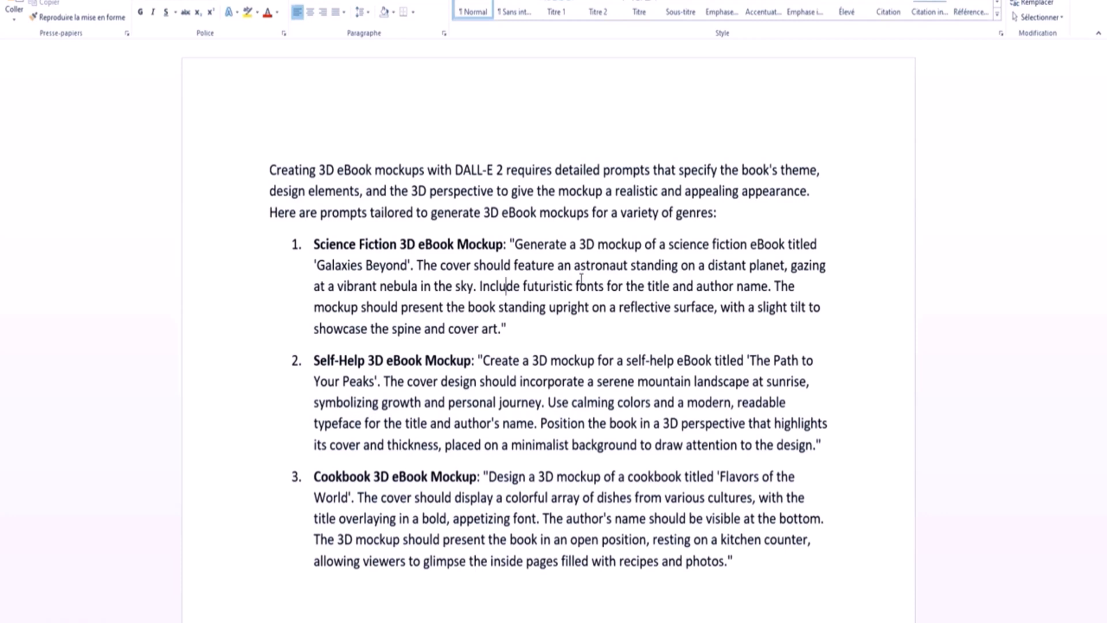
{"action": "left_click", "coordinate": [767, 291]}
{"action": "type", "text": ", the author nam"}
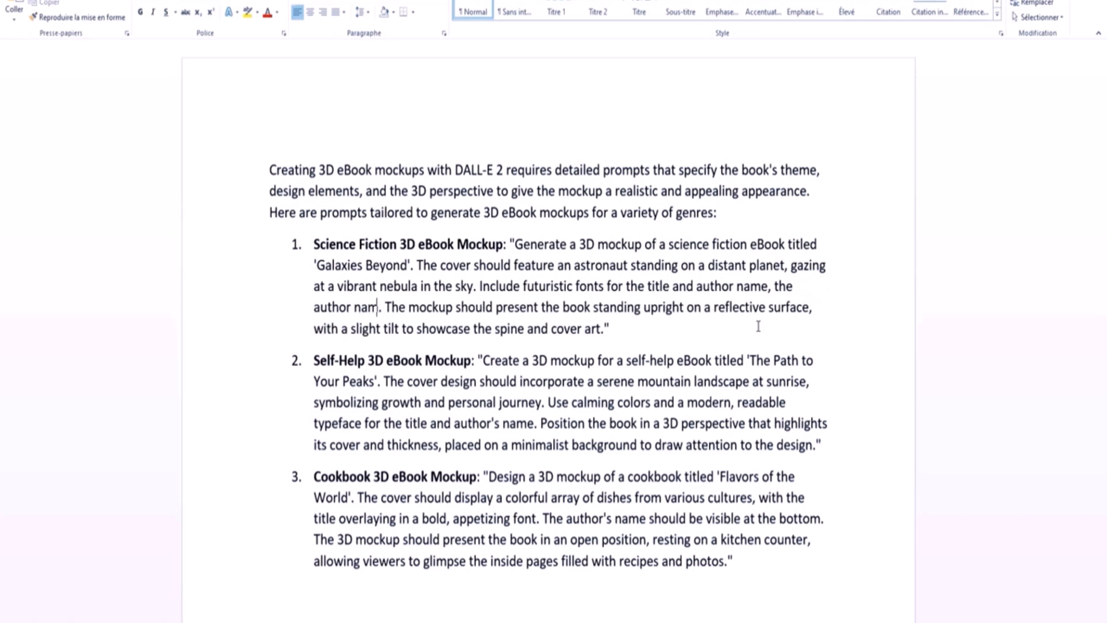
{"action": "type", "text": "e is \"rouane "}
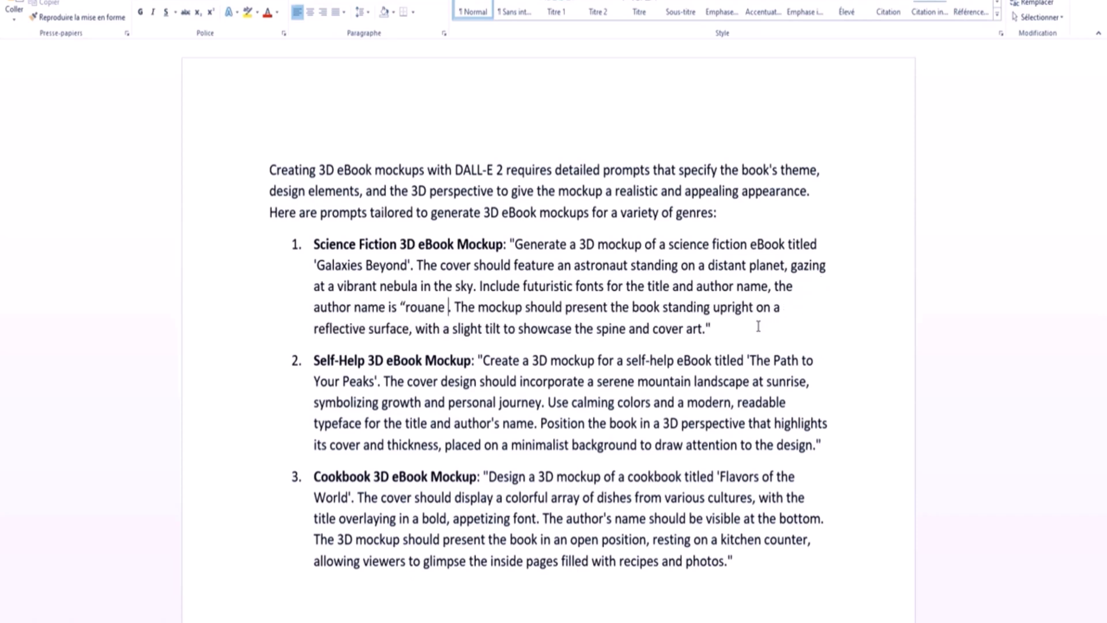
{"action": "type", "text": "Hamza\""}
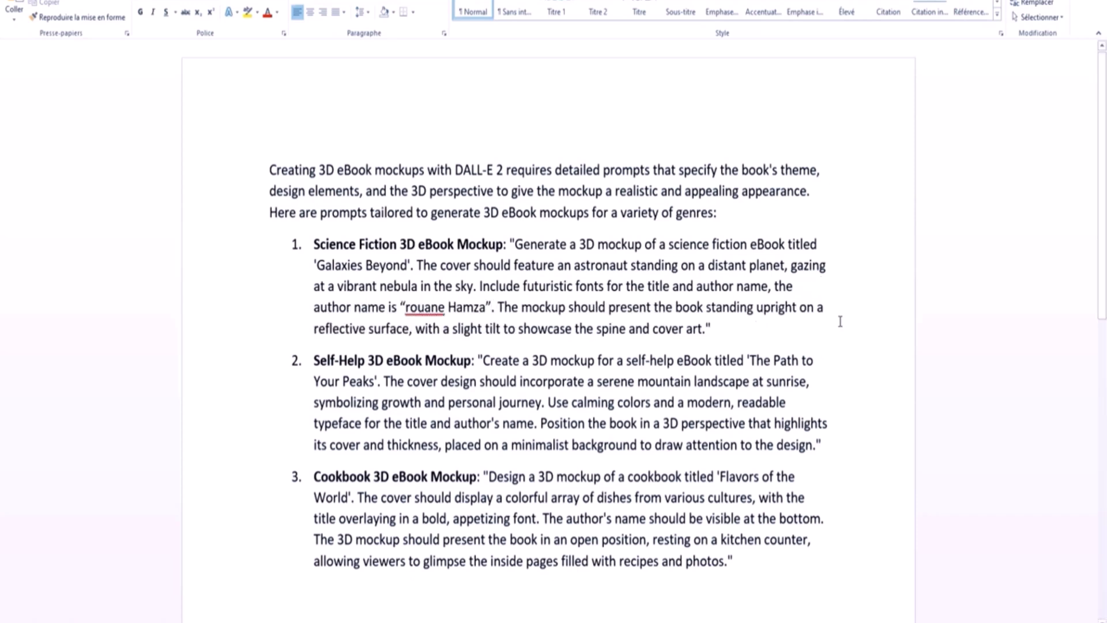
Step: Copy the whole Galaxies Beyond prompt and switch to ChatGPT
{"action": "left_click_drag", "start_coordinate": [711, 327], "coordinate": [516, 243]}
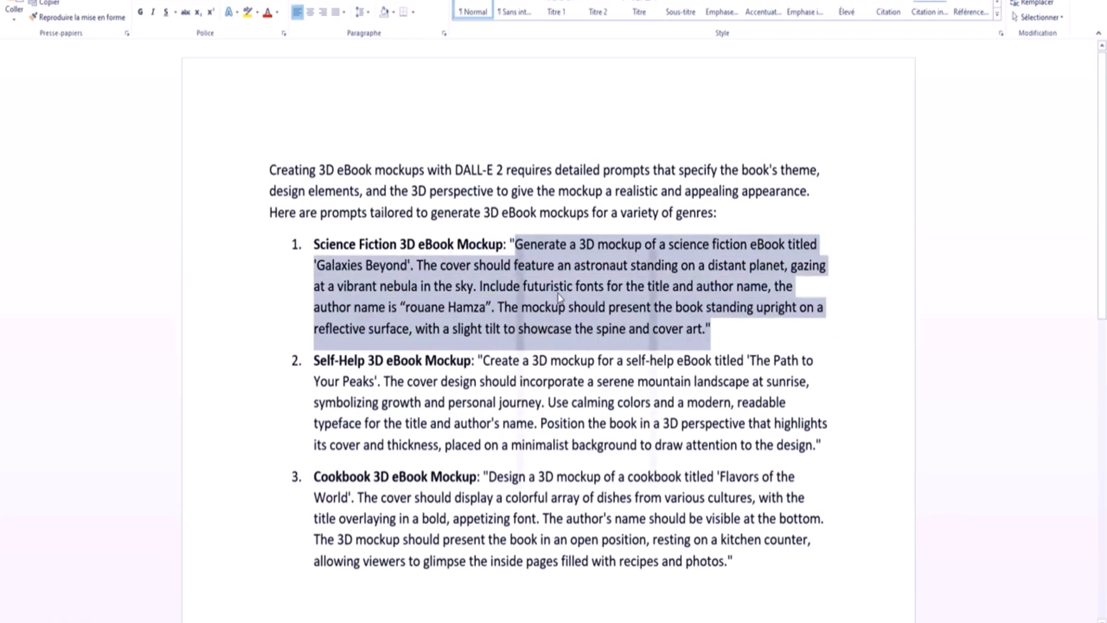
{"action": "right_click", "coordinate": [515, 241]}
{"action": "left_click", "coordinate": [542, 265]}
{"action": "left_click", "coordinate": [341, 613]}
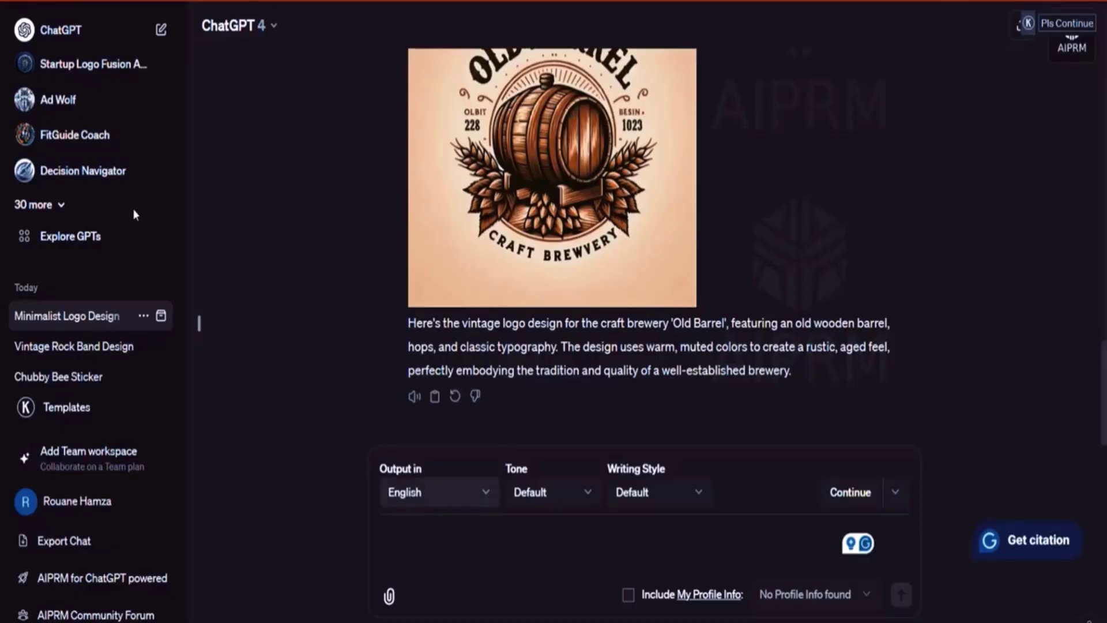
Step: Start a new chat and send the pasted Galaxies Beyond prompt
{"action": "left_click", "coordinate": [486, 569]}
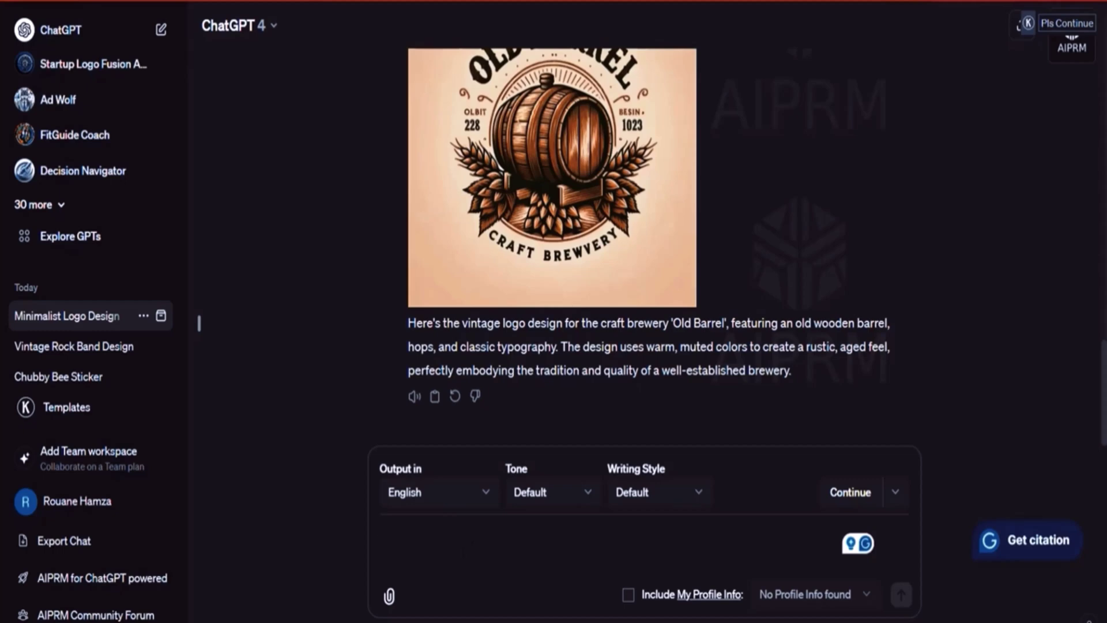
{"action": "key", "text": "ctrl+shift+o"}
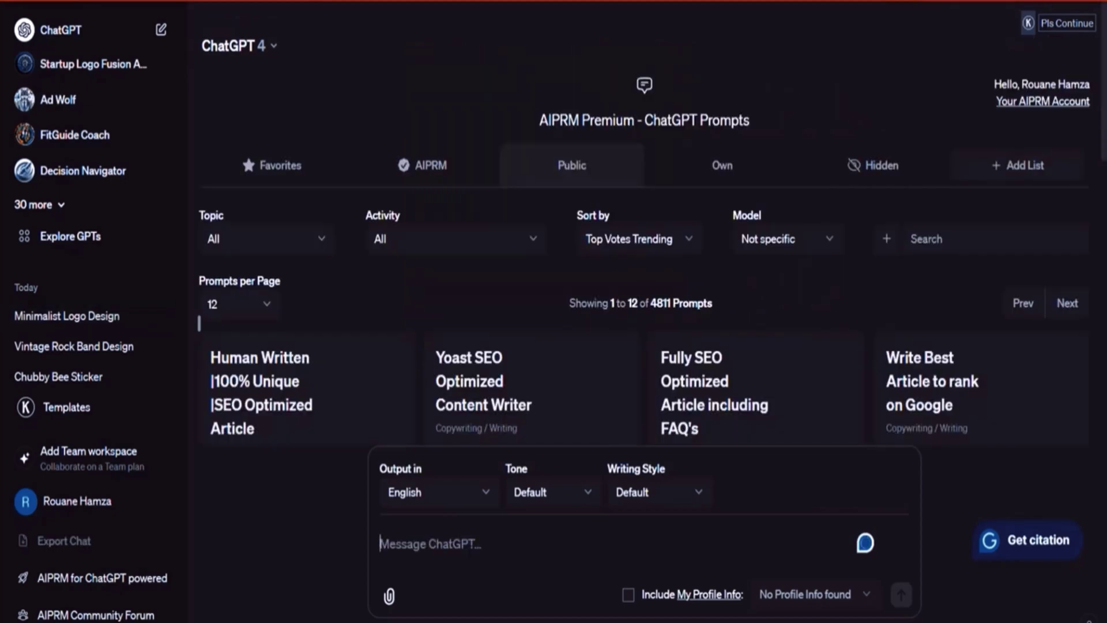
{"action": "key", "text": "ctrl+v"}
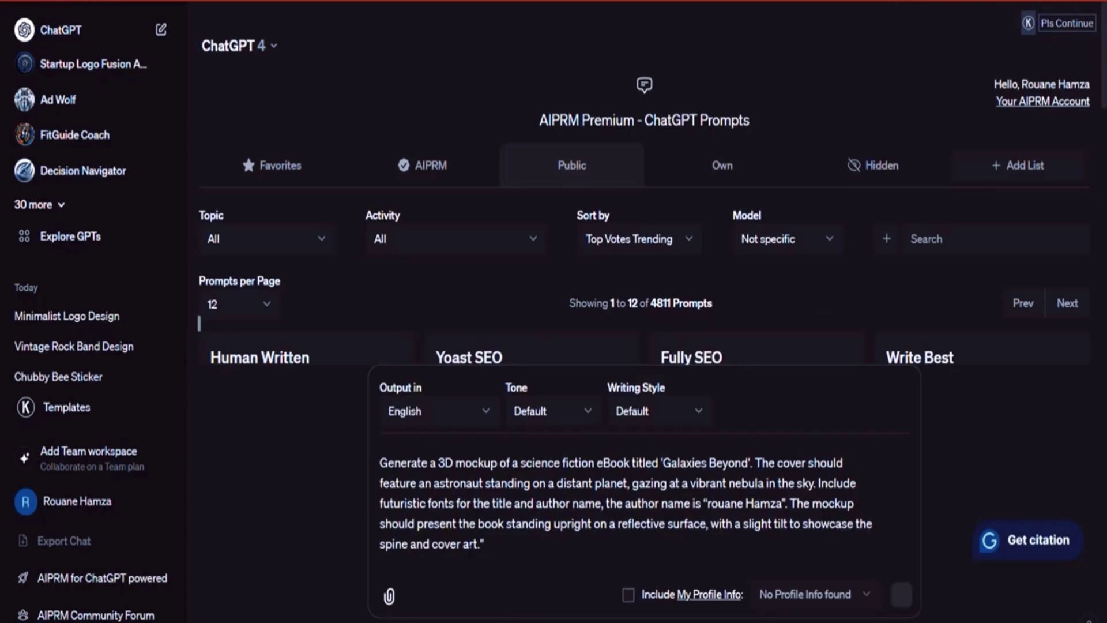
{"action": "key", "text": "Return"}
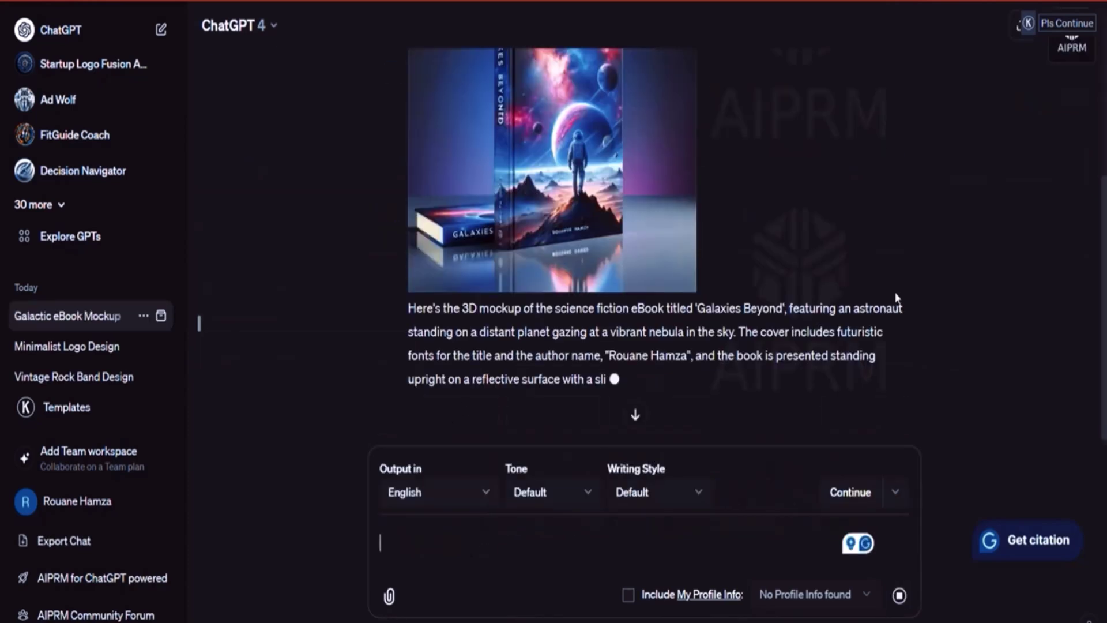
Step: View the generated 3D book mockup image at full size, then close the preview
{"action": "scroll", "coordinate": [538, 264], "scroll_direction": "up", "scroll_amount": 3}
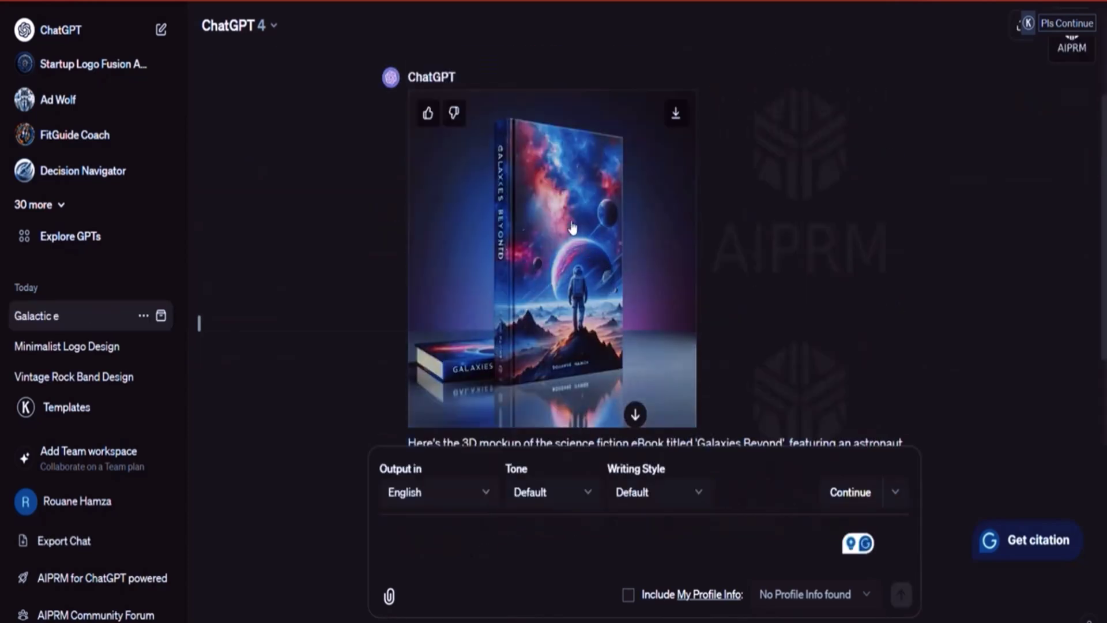
{"action": "left_click", "coordinate": [538, 265]}
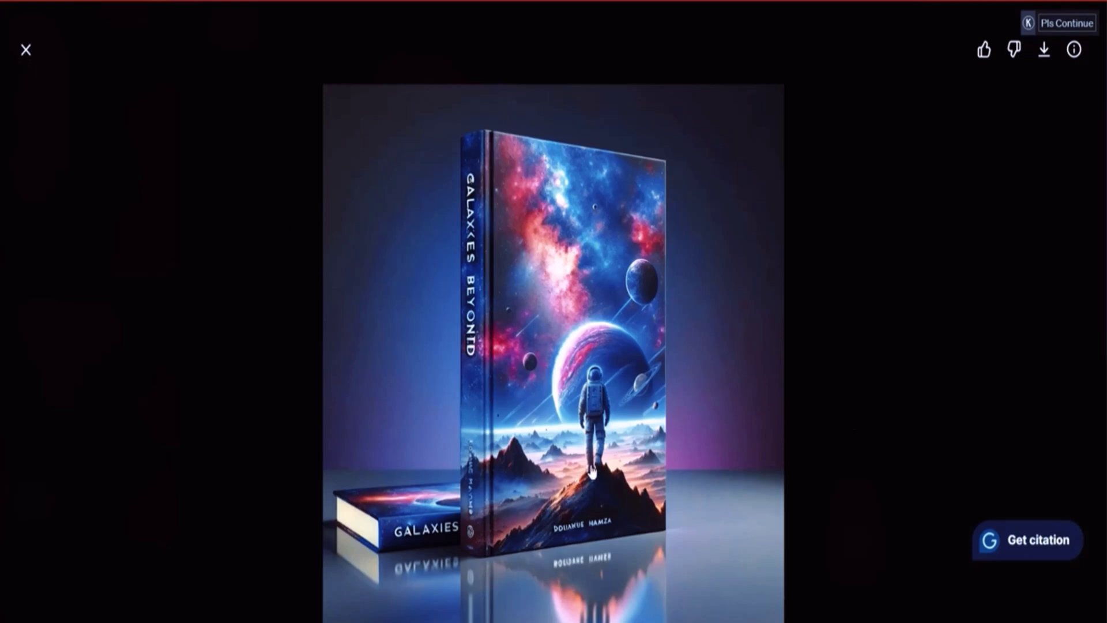
{"action": "key", "text": "Escape"}
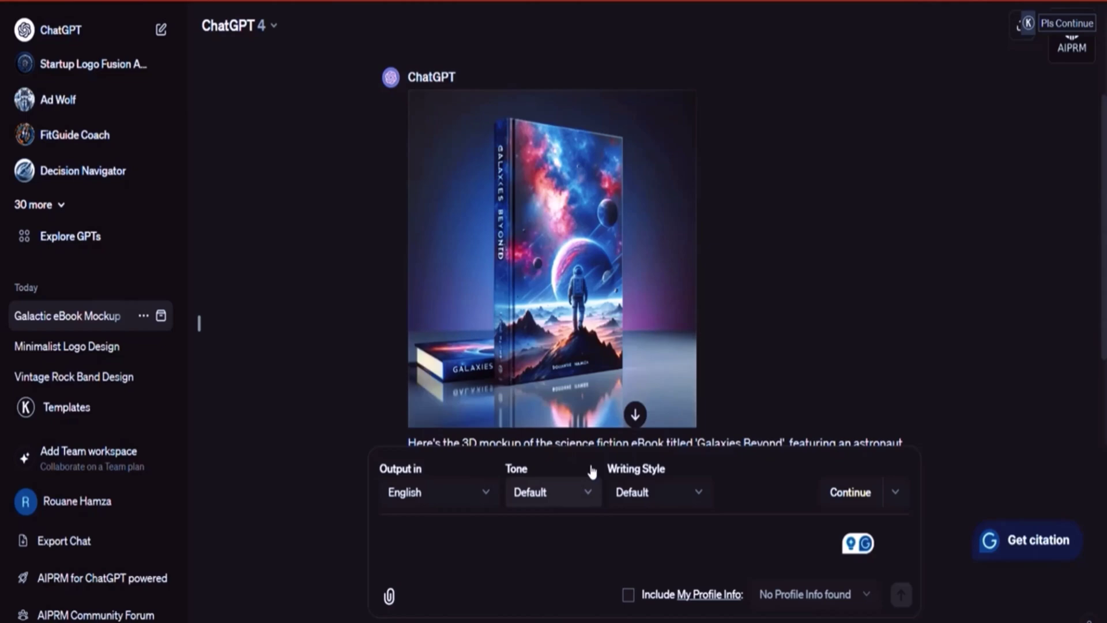
{"action": "scroll", "coordinate": [689, 412], "scroll_direction": "down", "scroll_amount": 3}
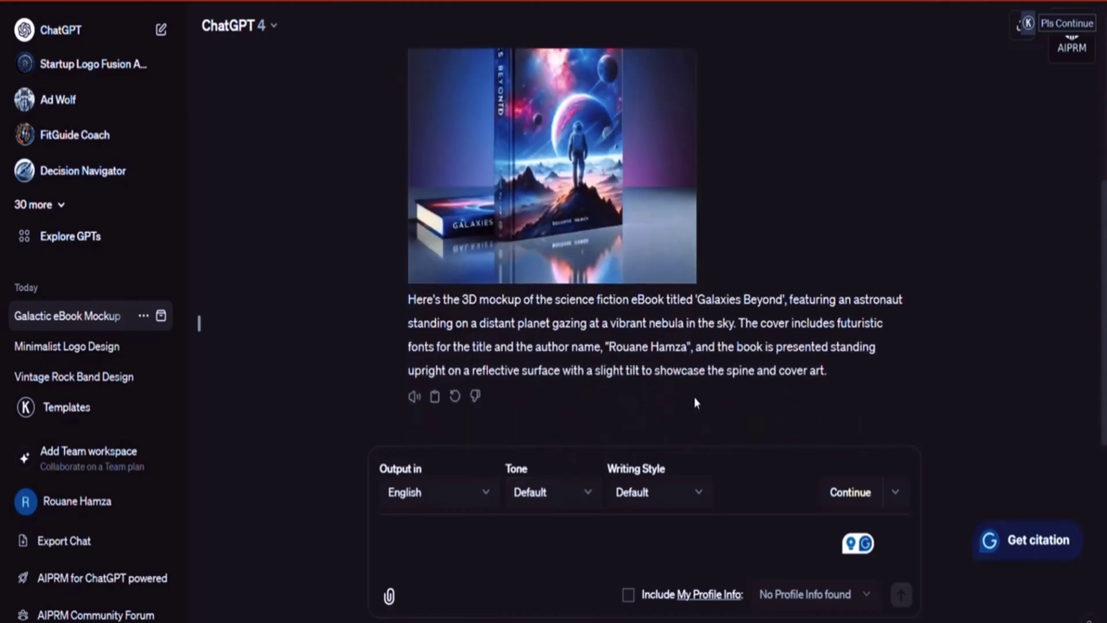
{"action": "scroll", "coordinate": [695, 402], "scroll_direction": "up", "scroll_amount": 2}
{"action": "left_click", "coordinate": [587, 296]}
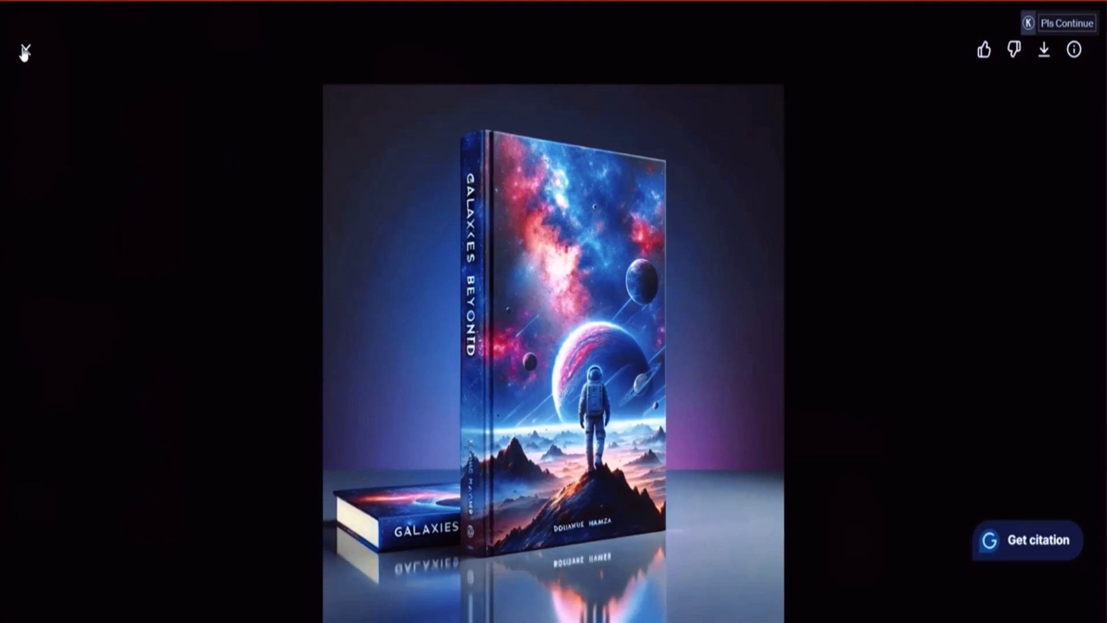
{"action": "key", "text": "Escape"}
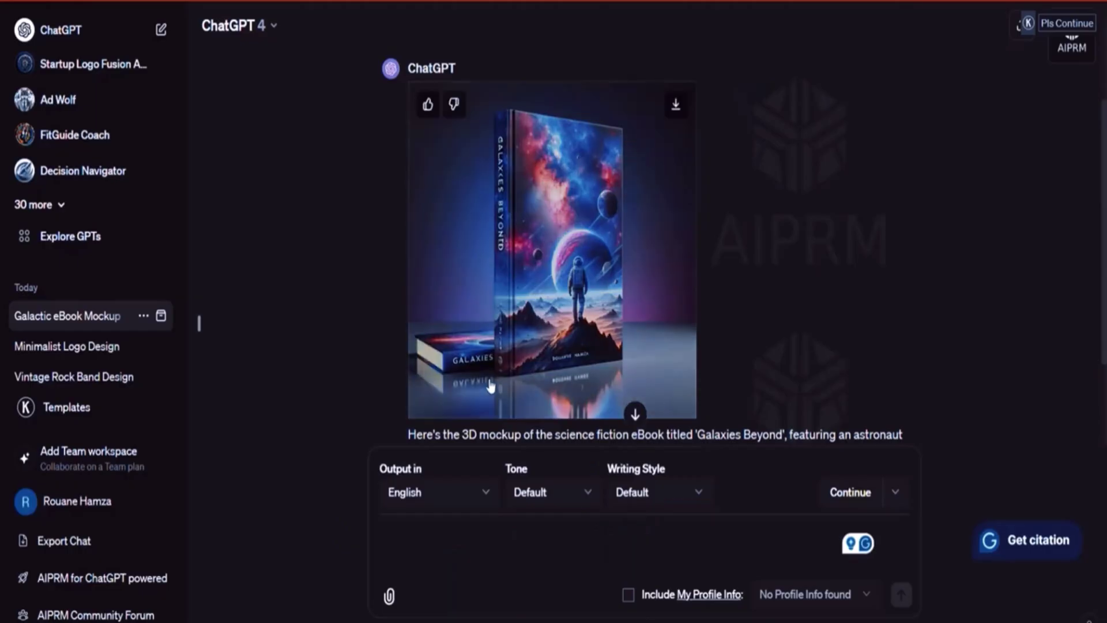
{"action": "scroll", "coordinate": [510, 364], "scroll_direction": "up", "scroll_amount": 2}
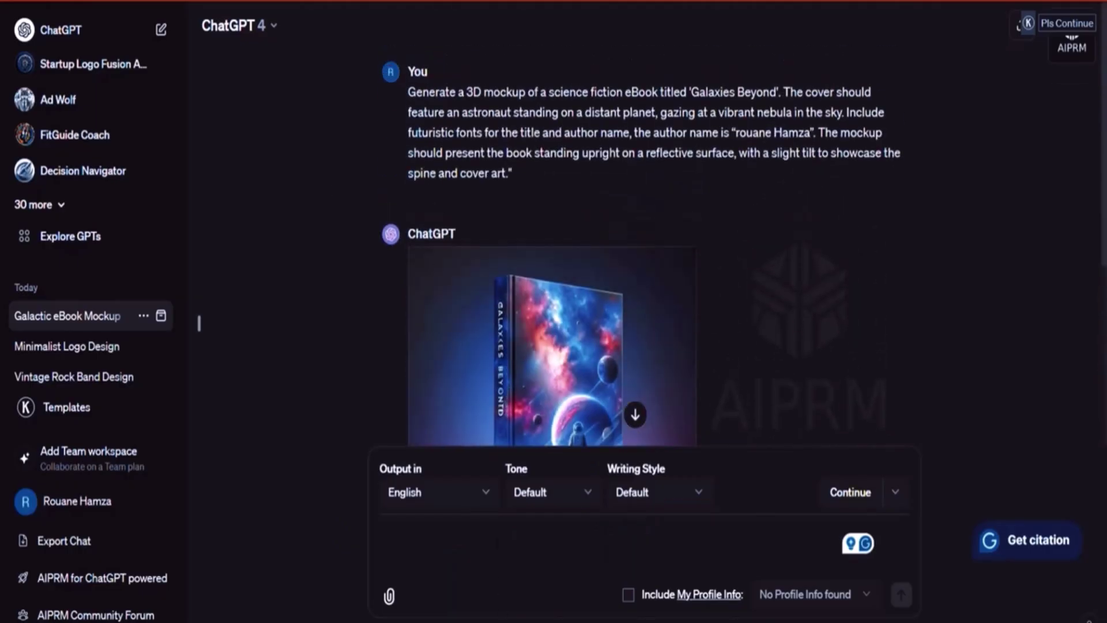
Step: Paste the prompt again and change '3D mockup' to '2D book cover for a book'
{"action": "key", "text": "ctrl+v"}
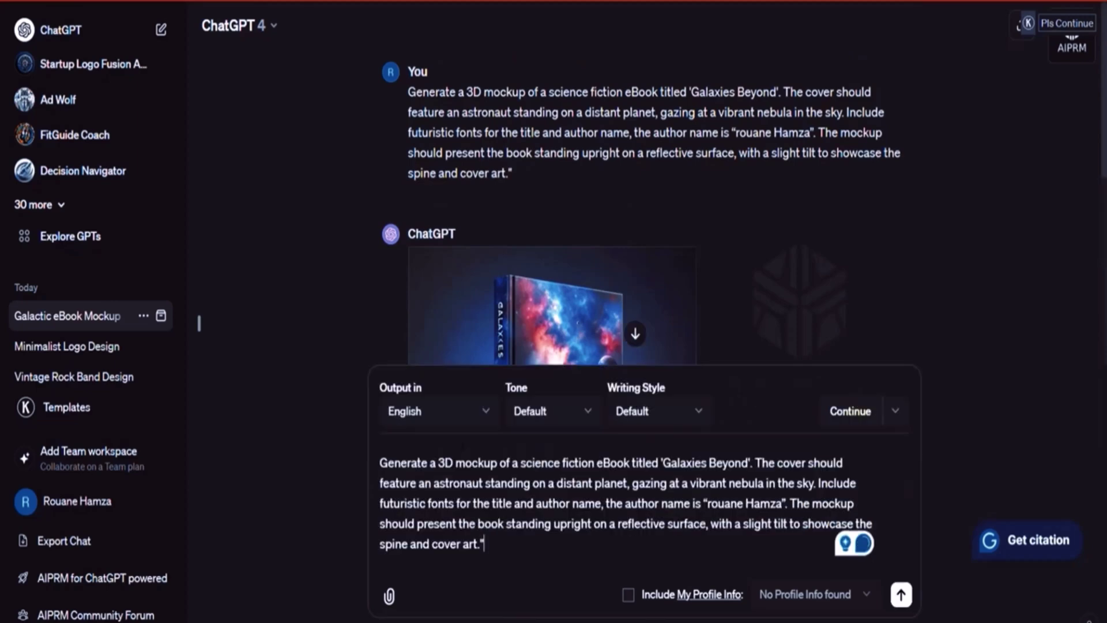
{"action": "left_click", "coordinate": [448, 463]}
{"action": "key", "text": "BackSpace"}
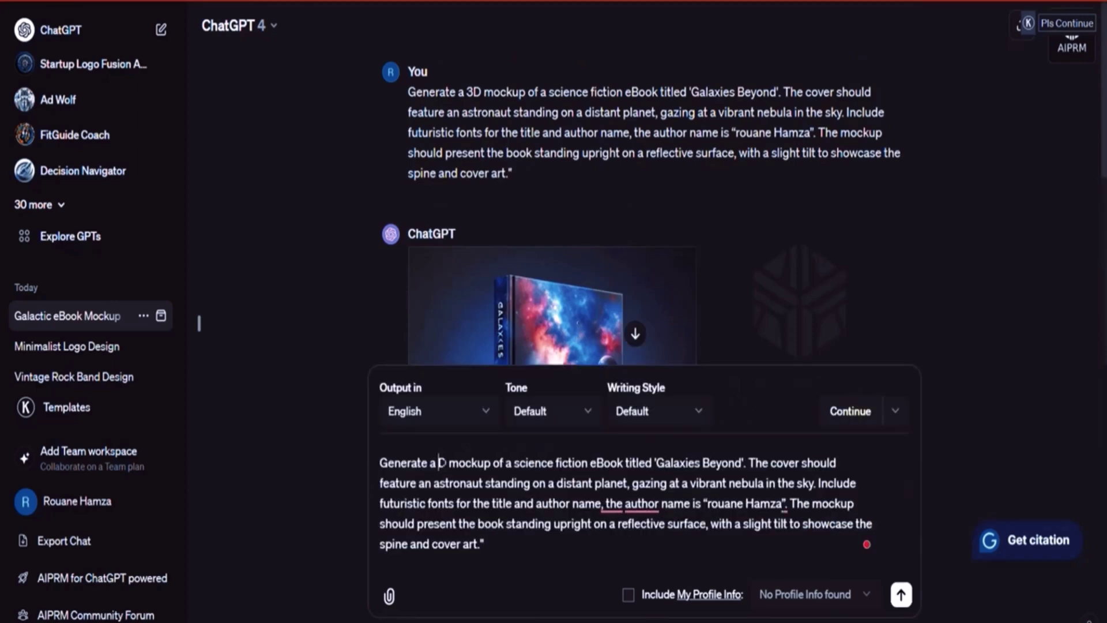
{"action": "type", "text": "2"}
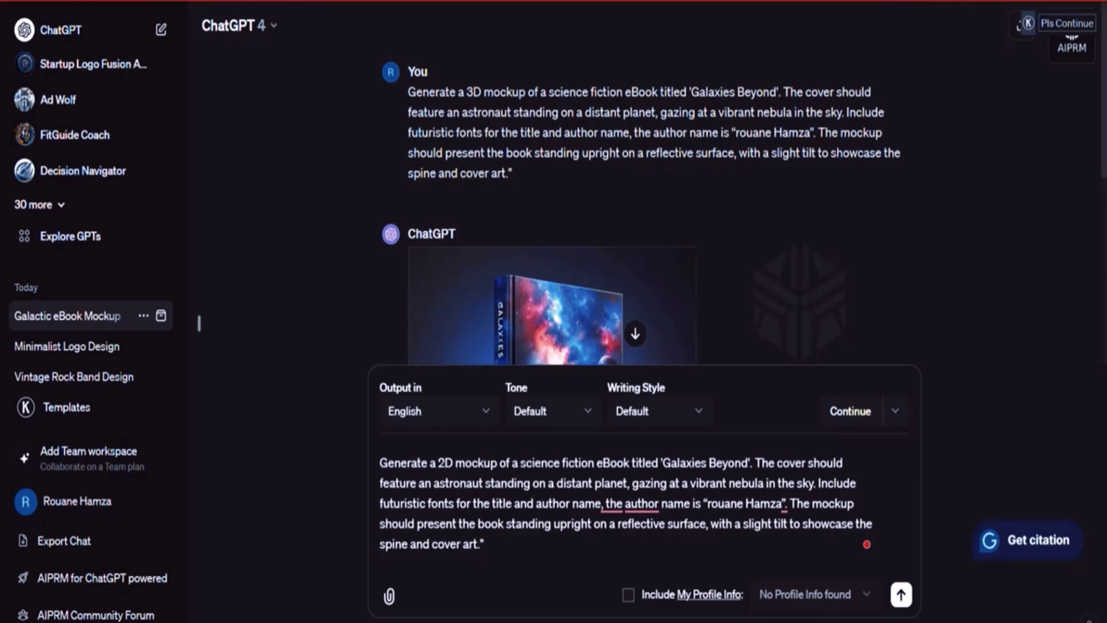
{"action": "double_click", "coordinate": [476, 462]}
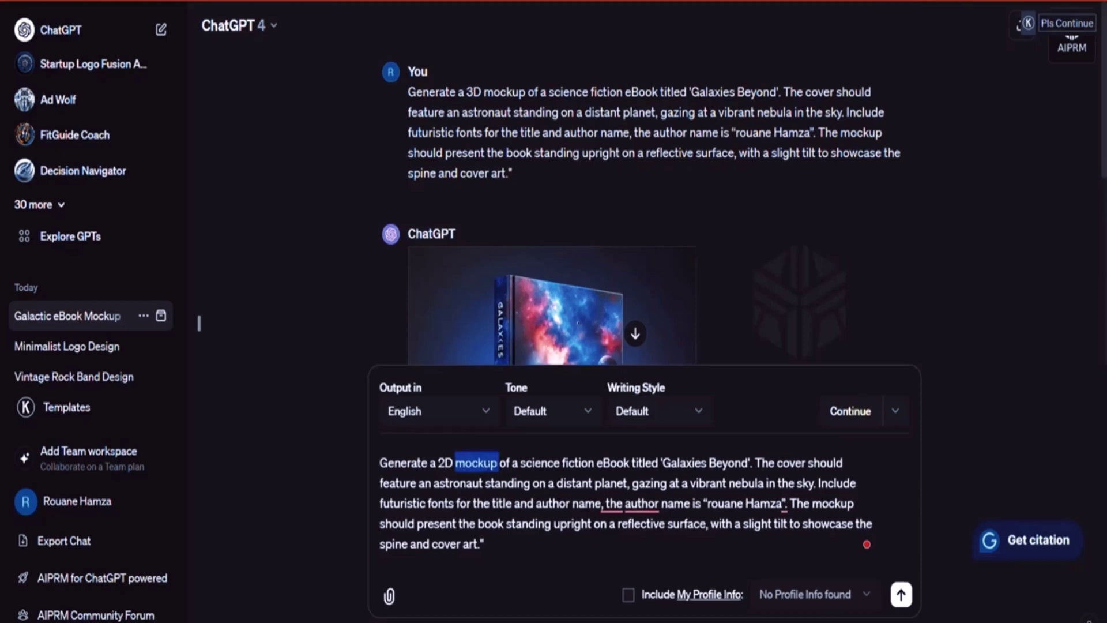
{"action": "type", "text": "book cov"}
{"action": "type", "text": "er for a "}
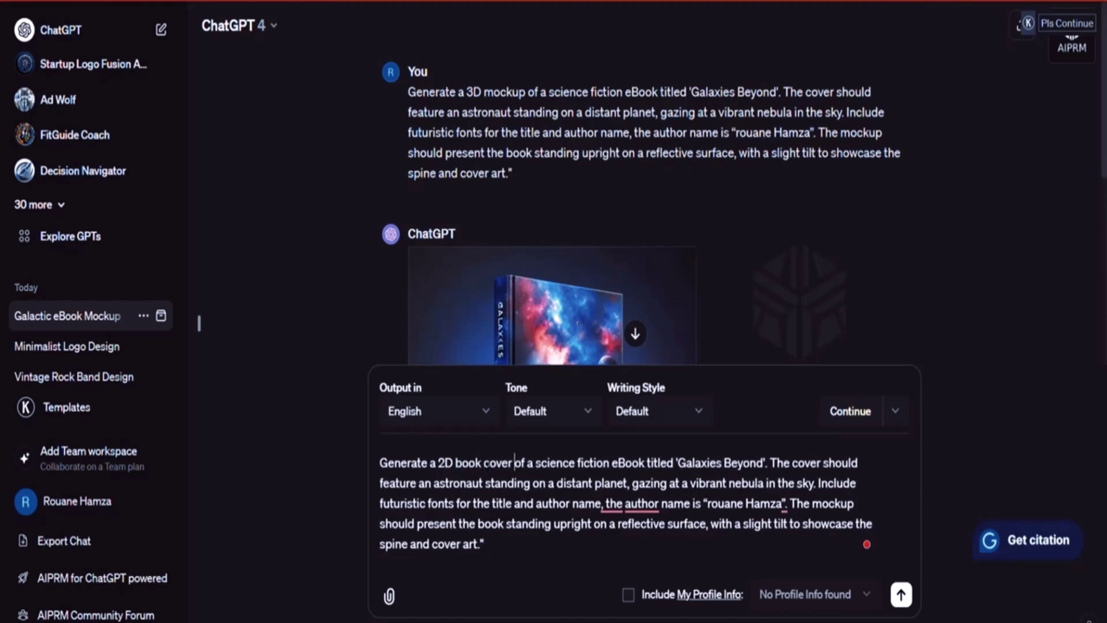
{"action": "type", "text": "book"}
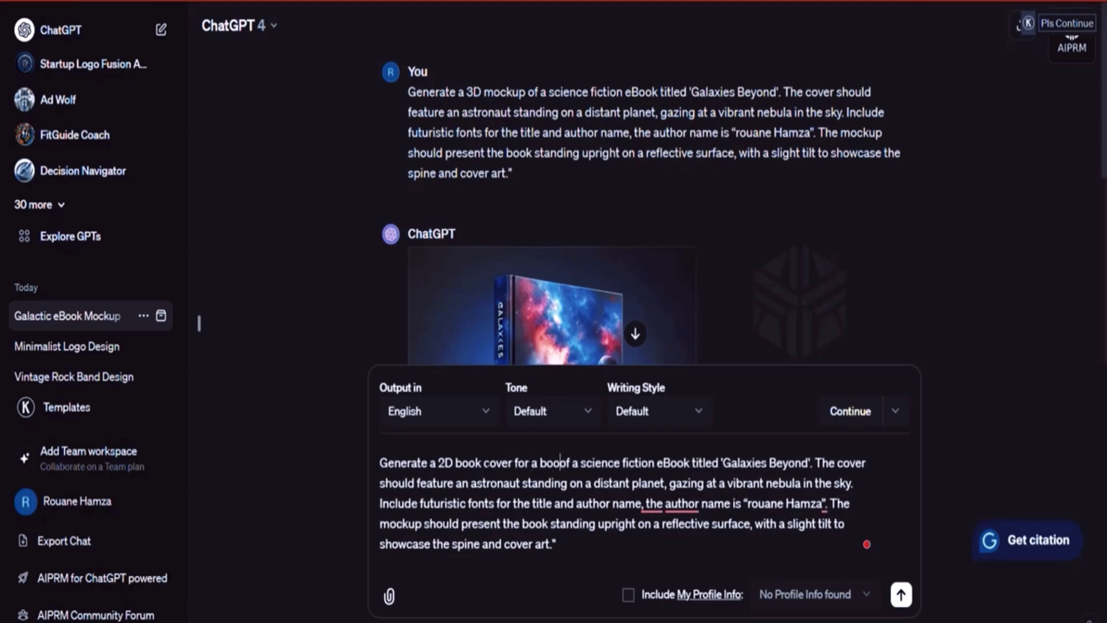
Step: Remove 'eBook' from the prompt, send it, and open a new browser tab
{"action": "double_click", "coordinate": [647, 463]}
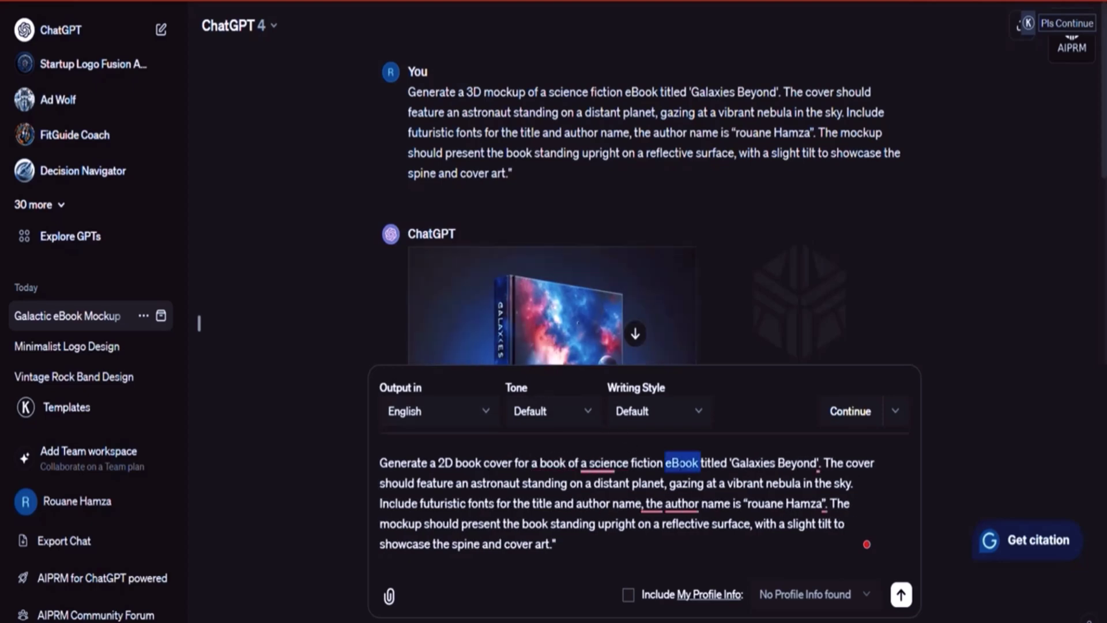
{"action": "key", "text": "BackSpace"}
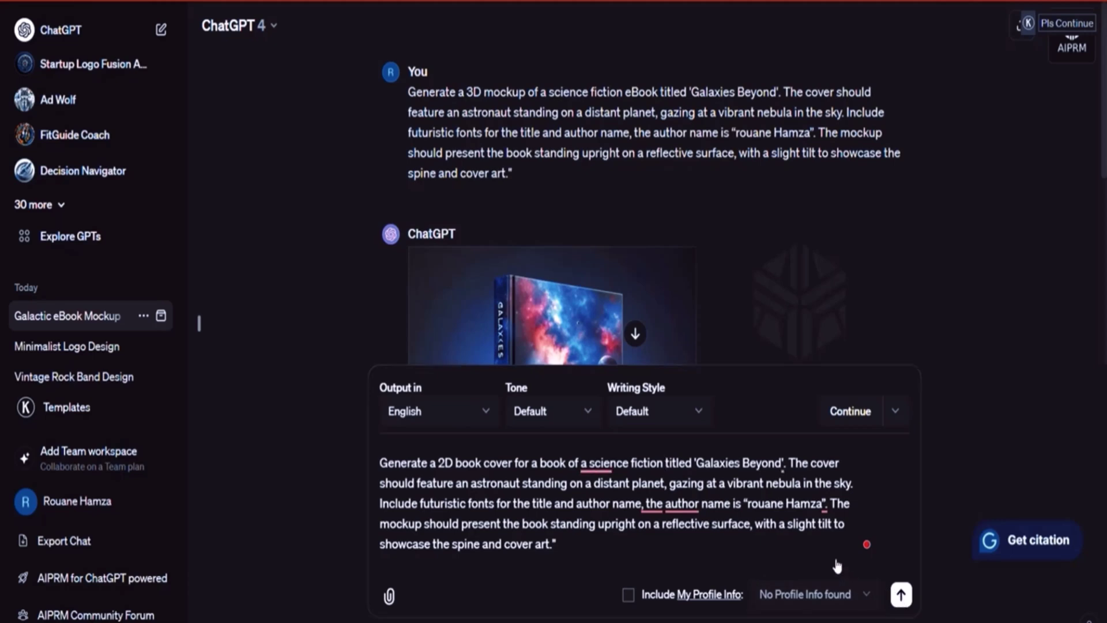
{"action": "key", "text": "Return"}
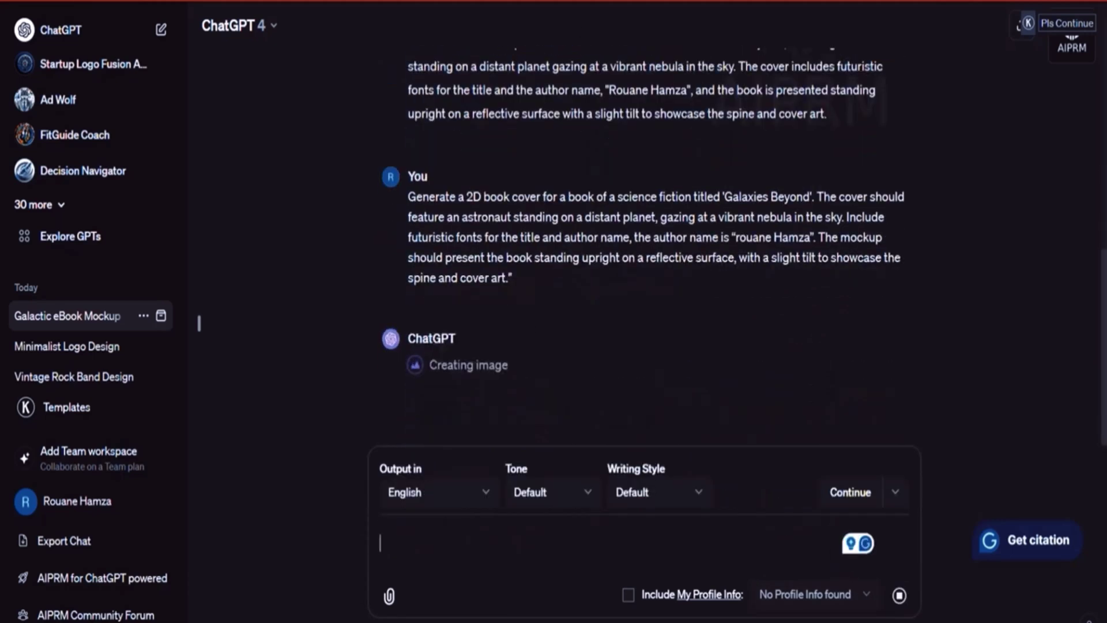
{"action": "key", "text": "ctrl+t"}
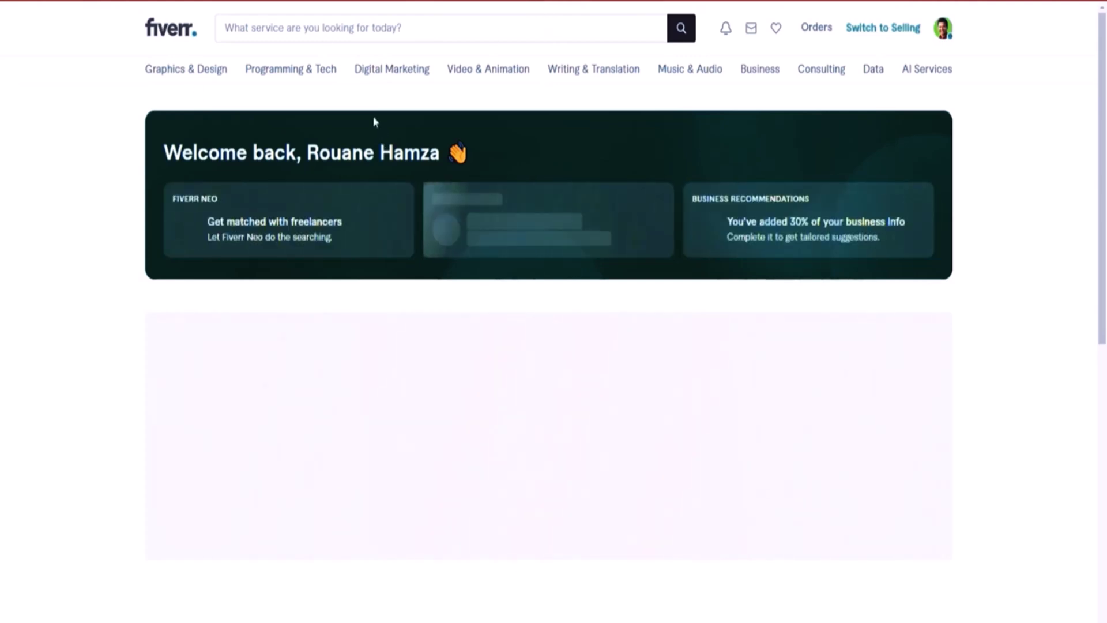
Step: Search Fiverr for 'ebook cover'
{"action": "left_click", "coordinate": [289, 27]}
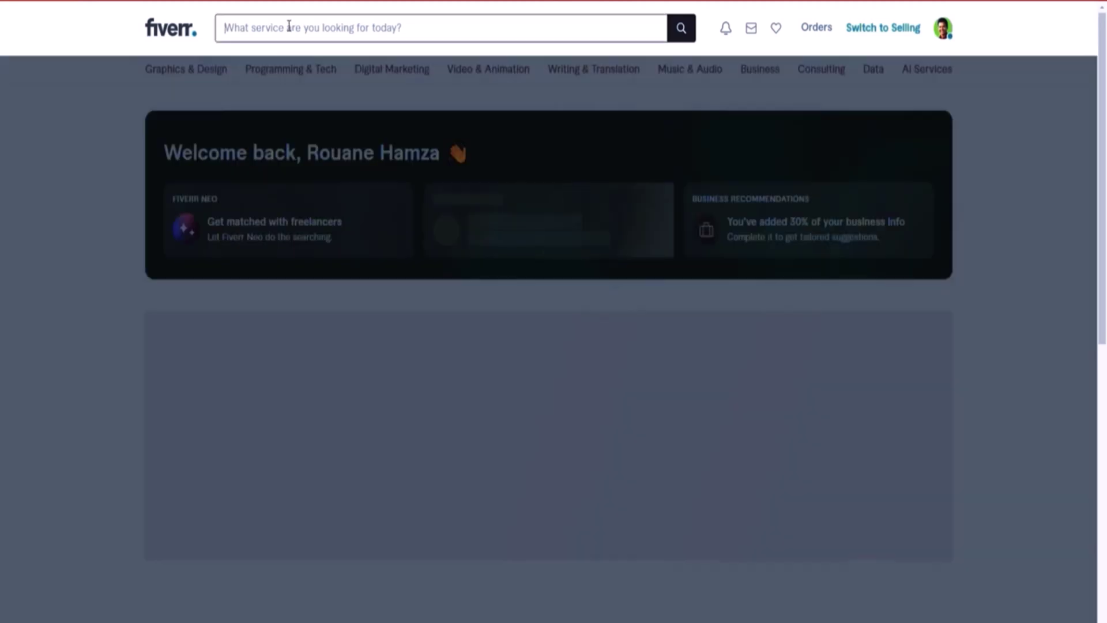
{"action": "type", "text": "ebook c"}
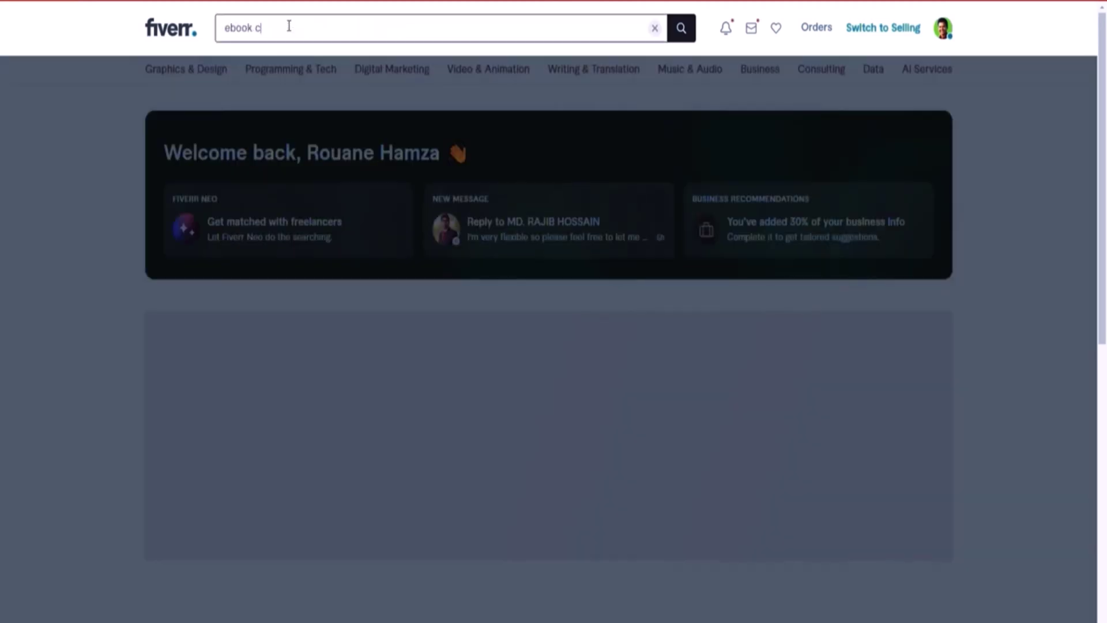
{"action": "type", "text": "over"}
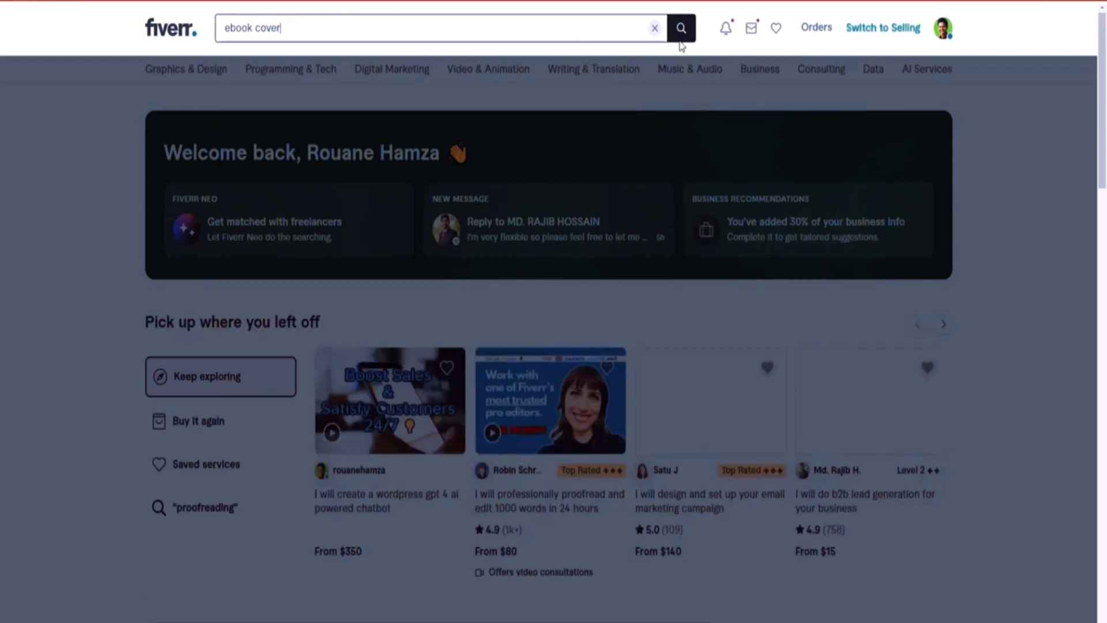
{"action": "key", "text": "Return"}
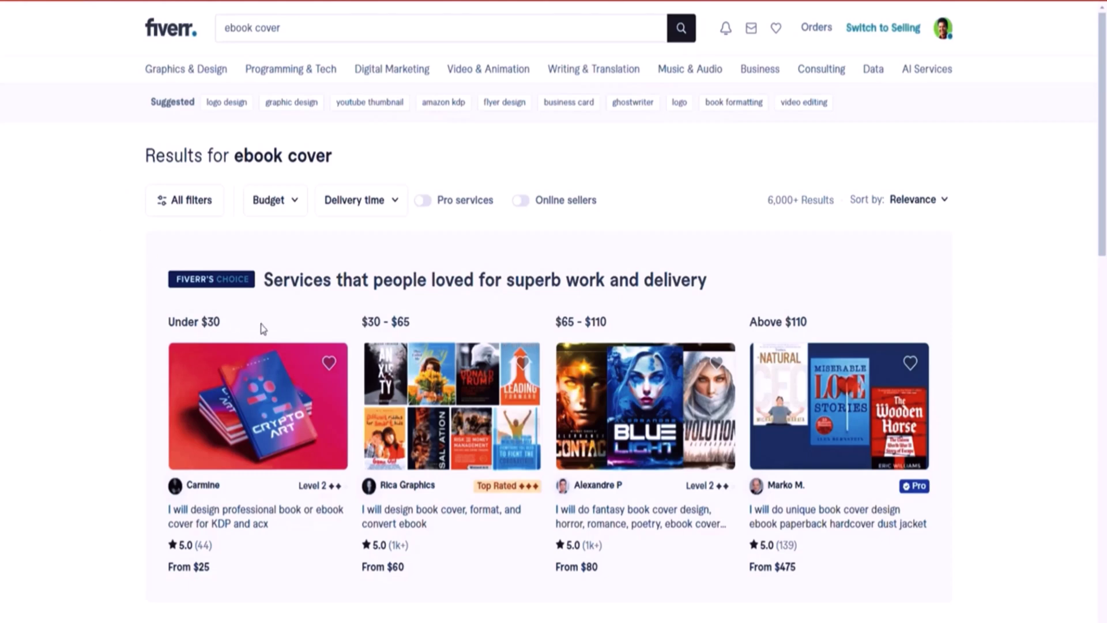
Step: Browse the ebook cover gigs, check one offer, then return to the results
{"action": "scroll", "coordinate": [260, 326], "scroll_direction": "down", "scroll_amount": 5}
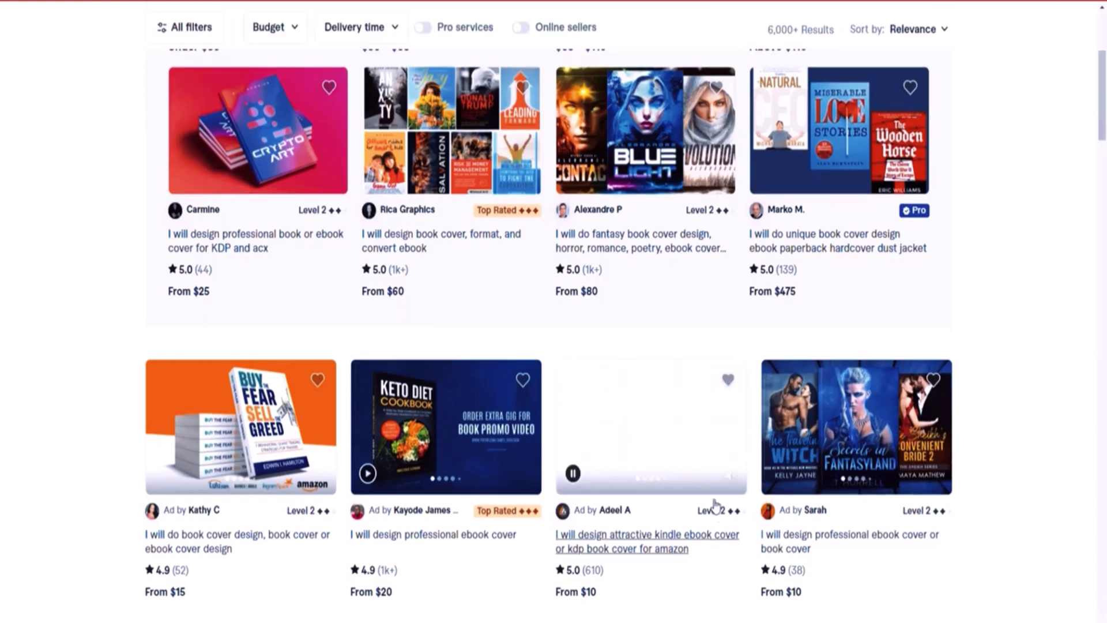
{"action": "scroll", "coordinate": [721, 501], "scroll_direction": "down", "scroll_amount": 4}
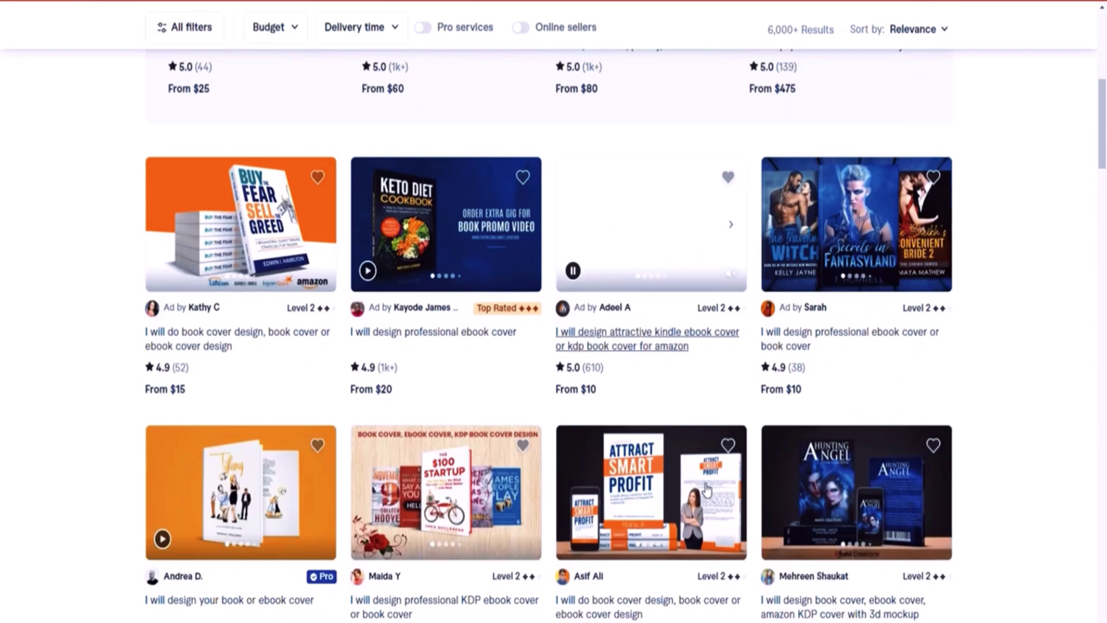
{"action": "scroll", "coordinate": [706, 489], "scroll_direction": "down", "scroll_amount": 3}
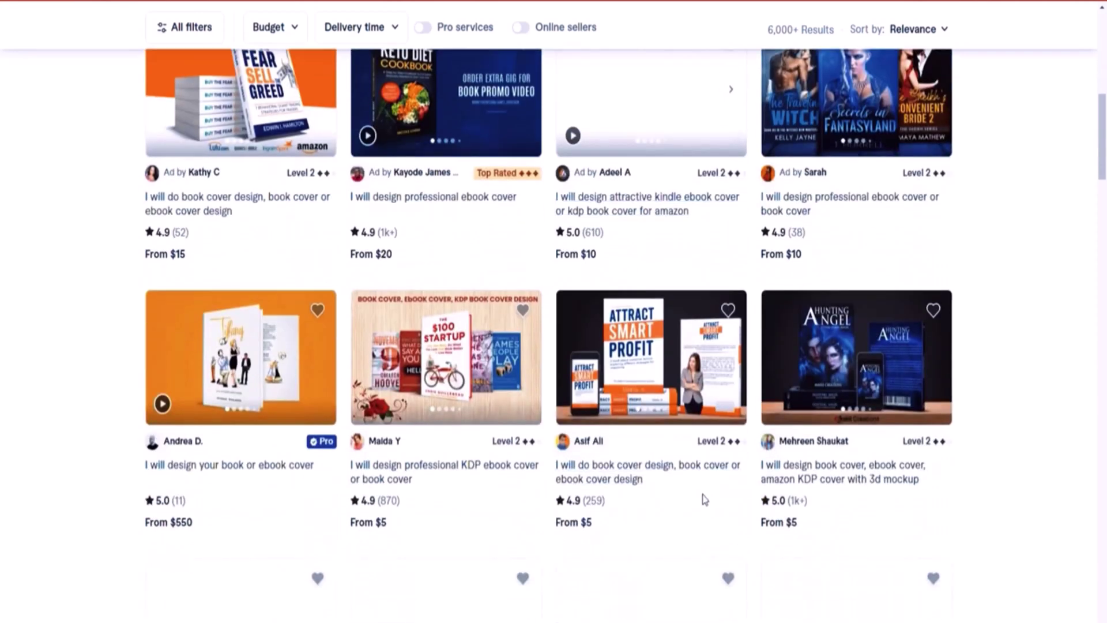
{"action": "scroll", "coordinate": [781, 432], "scroll_direction": "down", "scroll_amount": 4}
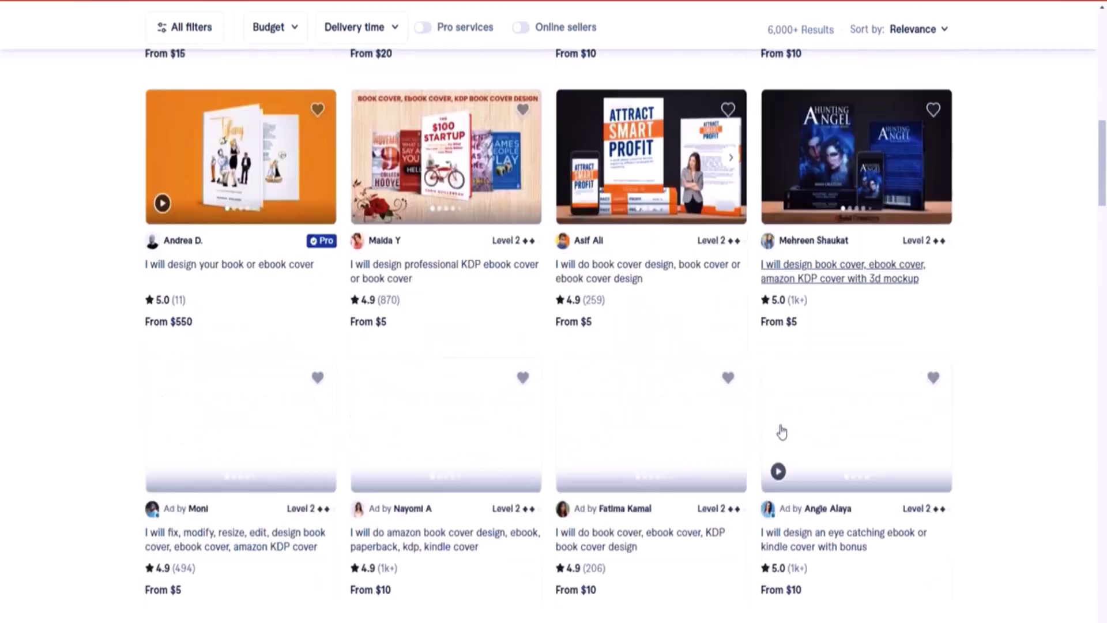
{"action": "scroll", "coordinate": [764, 441], "scroll_direction": "up", "scroll_amount": 9}
{"action": "scroll", "coordinate": [776, 414], "scroll_direction": "up", "scroll_amount": 7}
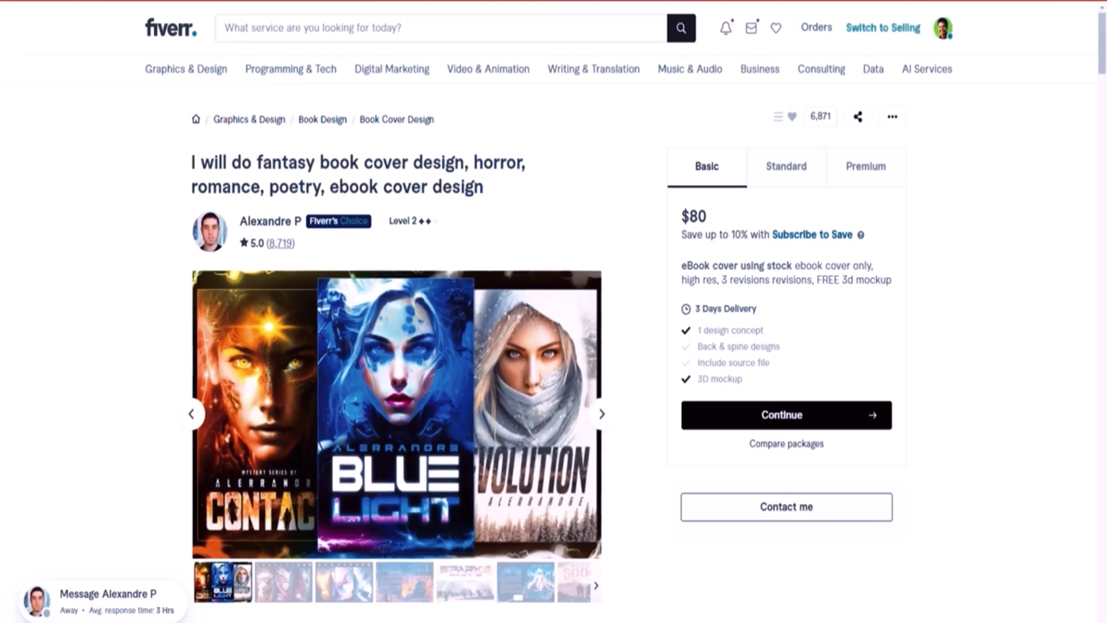
{"action": "key", "text": "alt+Left"}
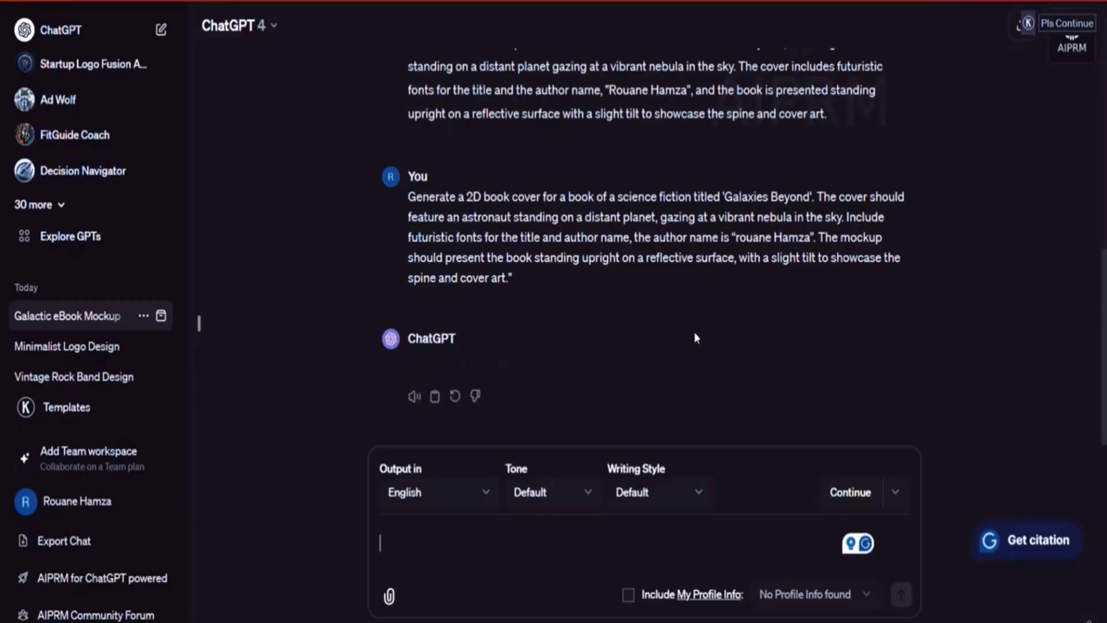
Step: View the generated 2D Galaxies Beyond cover at full size, then close it
{"action": "scroll", "coordinate": [724, 320], "scroll_direction": "up", "scroll_amount": 3}
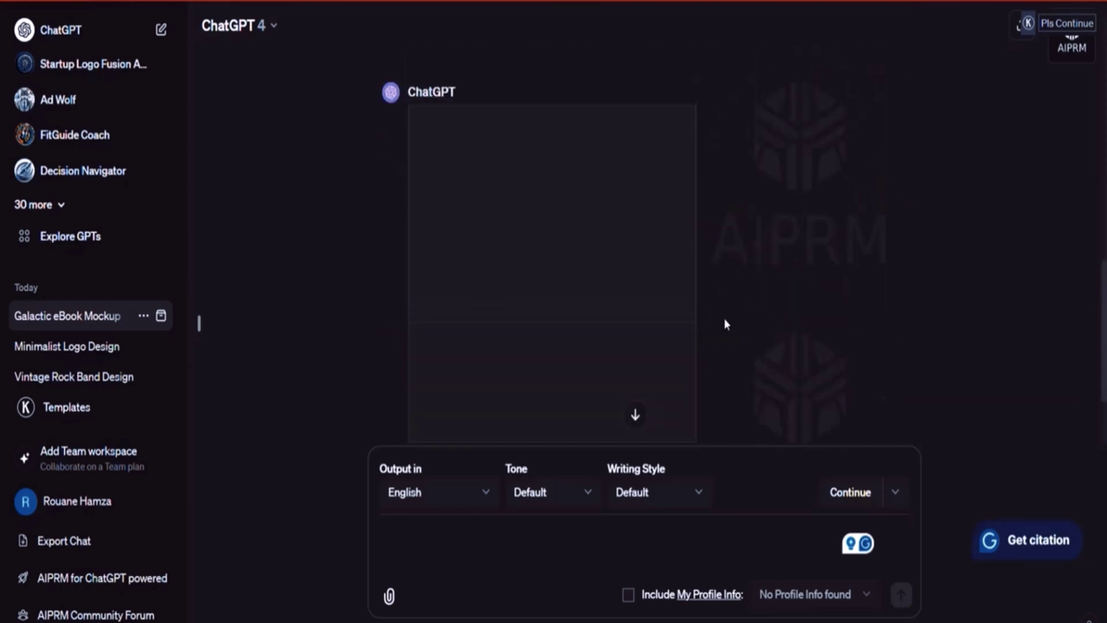
{"action": "mouse_move", "coordinate": [567, 317]}
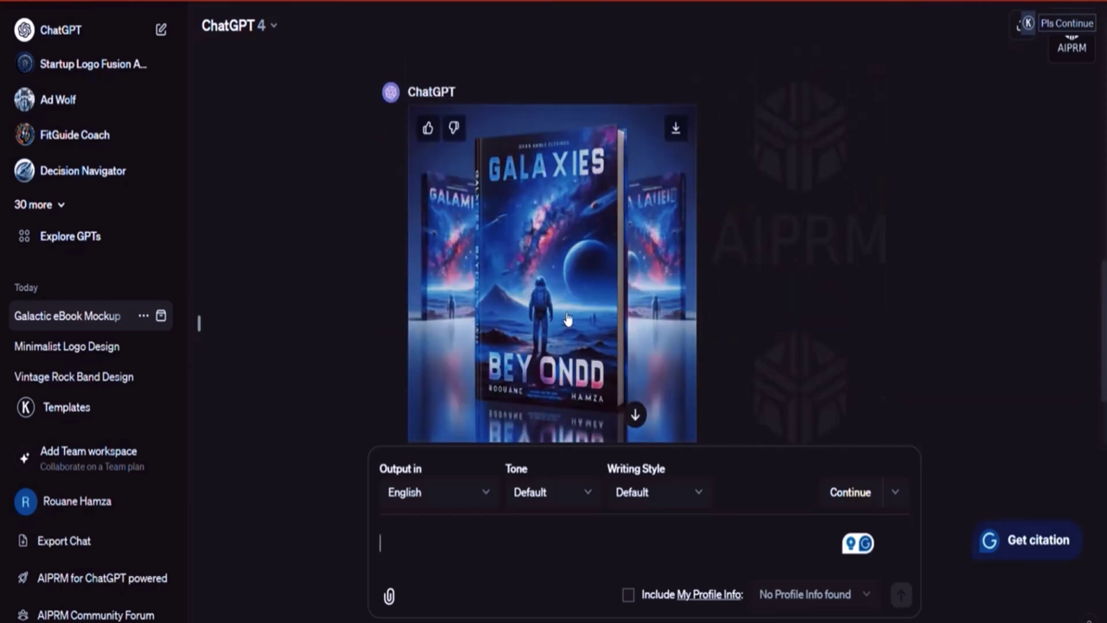
{"action": "left_click", "coordinate": [566, 317]}
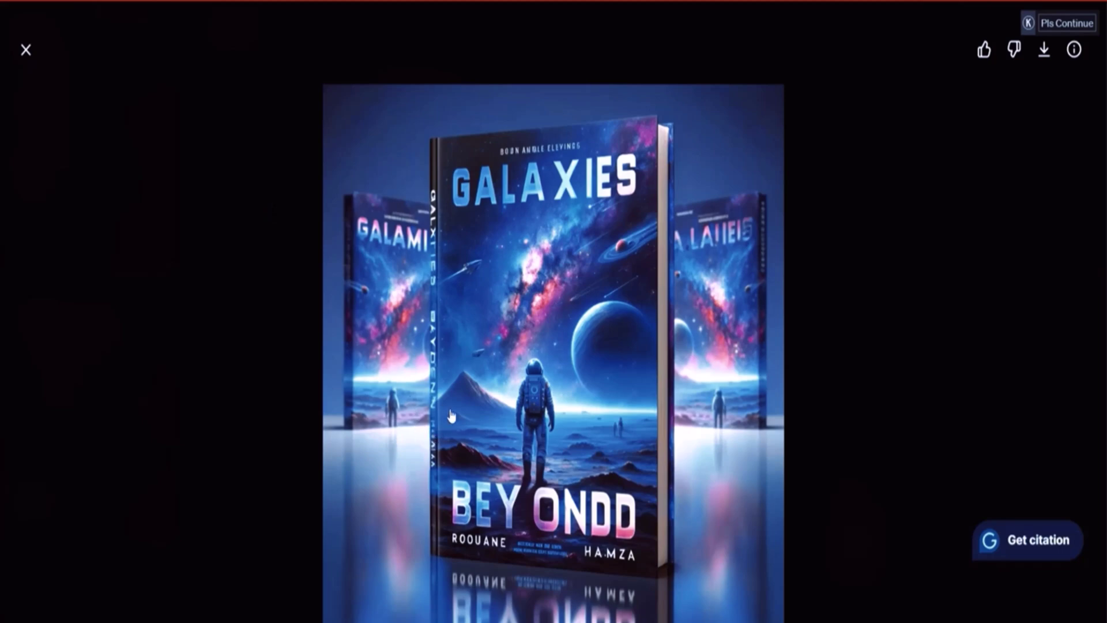
{"action": "key", "text": "Escape"}
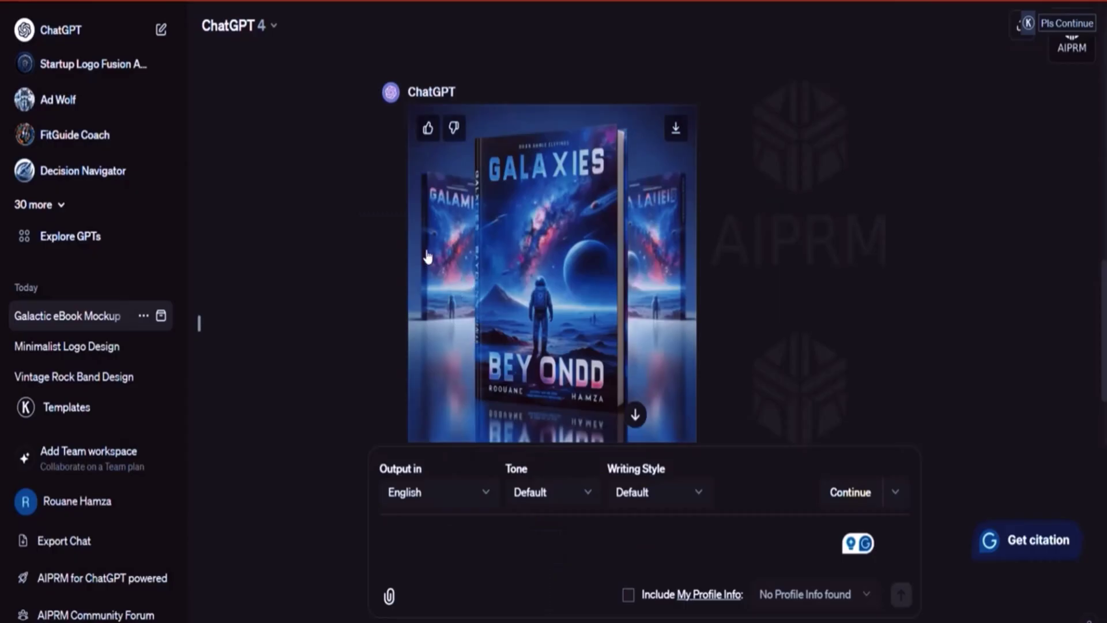
Step: Ask ChatGPT to 'just show the cover from bird's eye angle'
{"action": "scroll", "coordinate": [456, 297], "scroll_direction": "down", "scroll_amount": 3}
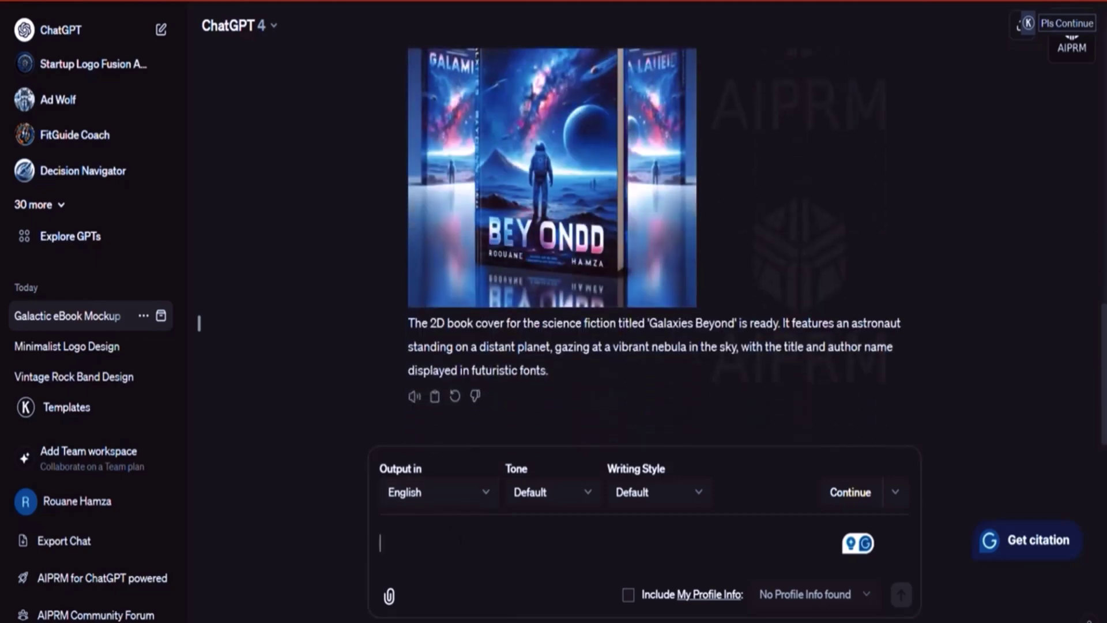
{"action": "type", "text": "just sho"}
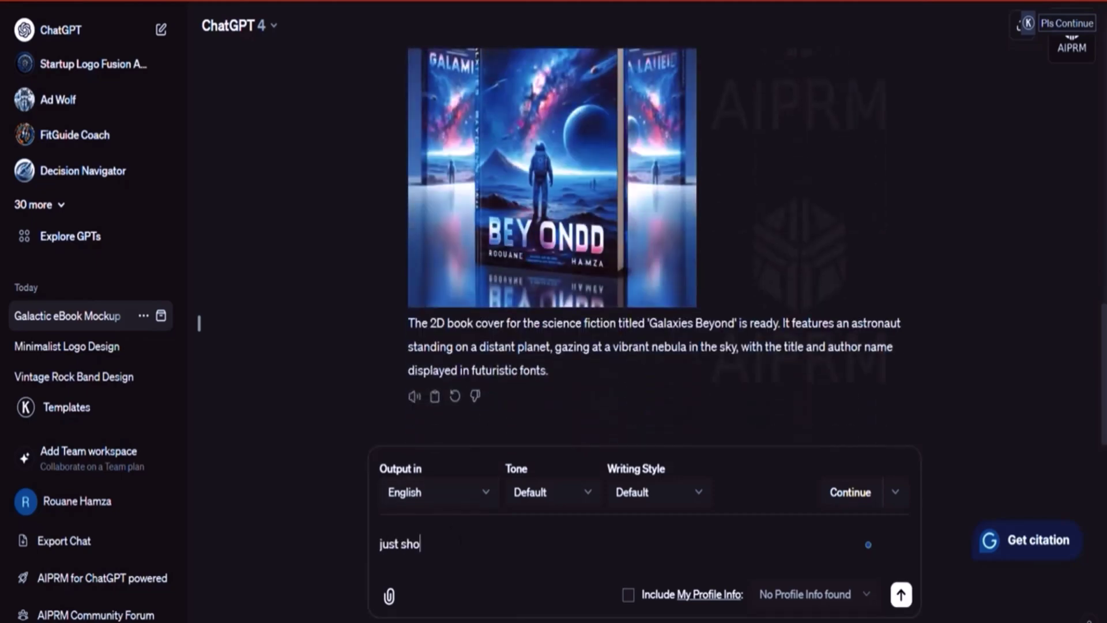
{"action": "type", "text": "w the cover from bird's eye "}
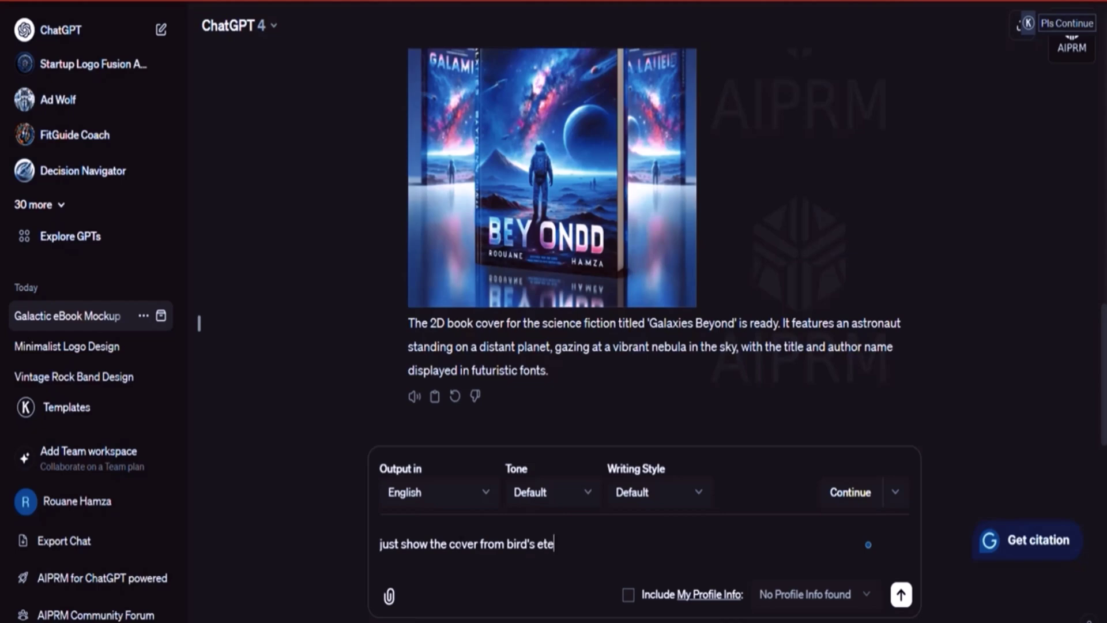
{"action": "type", "text": "angle"}
{"action": "key", "text": "Return"}
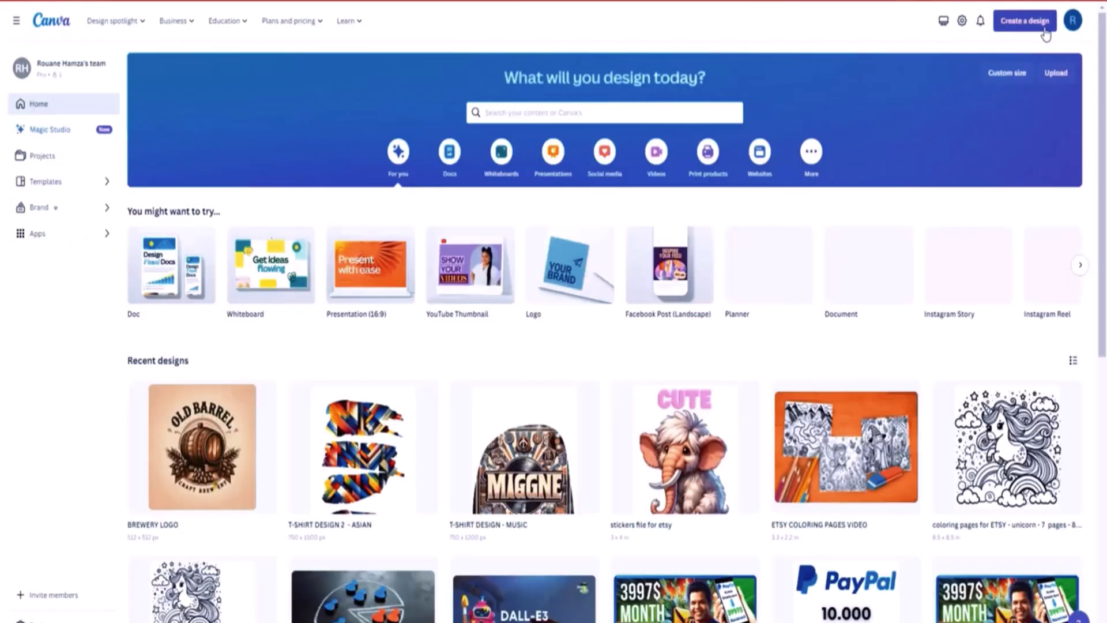
Step: Begin a new Canva design with a 512 × 512 px custom size
{"action": "left_click", "coordinate": [1045, 33]}
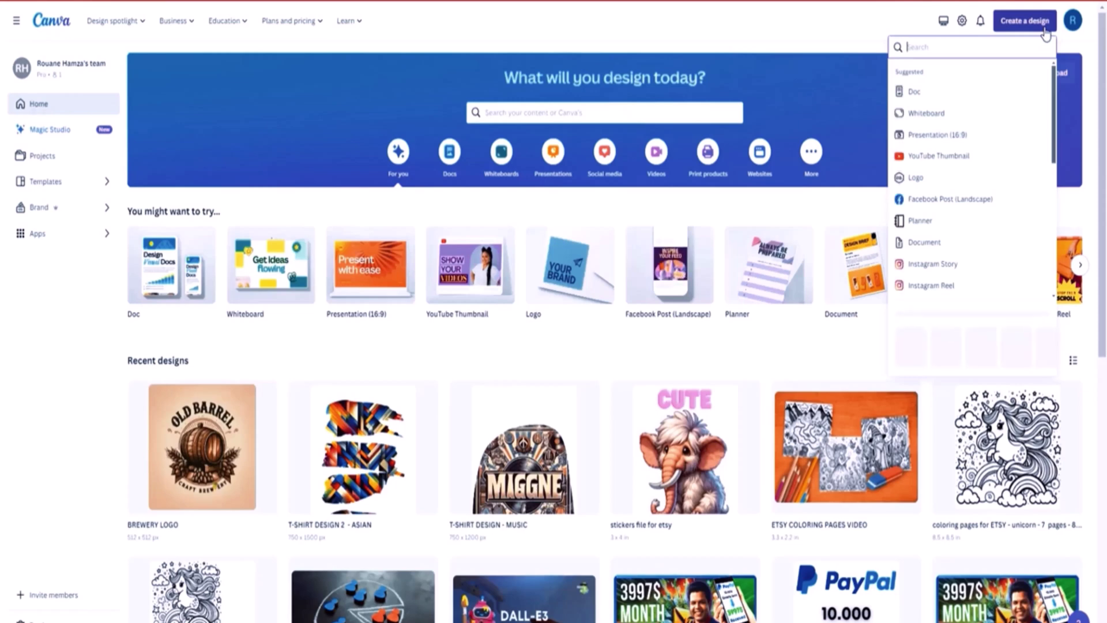
{"action": "left_click", "coordinate": [918, 349]}
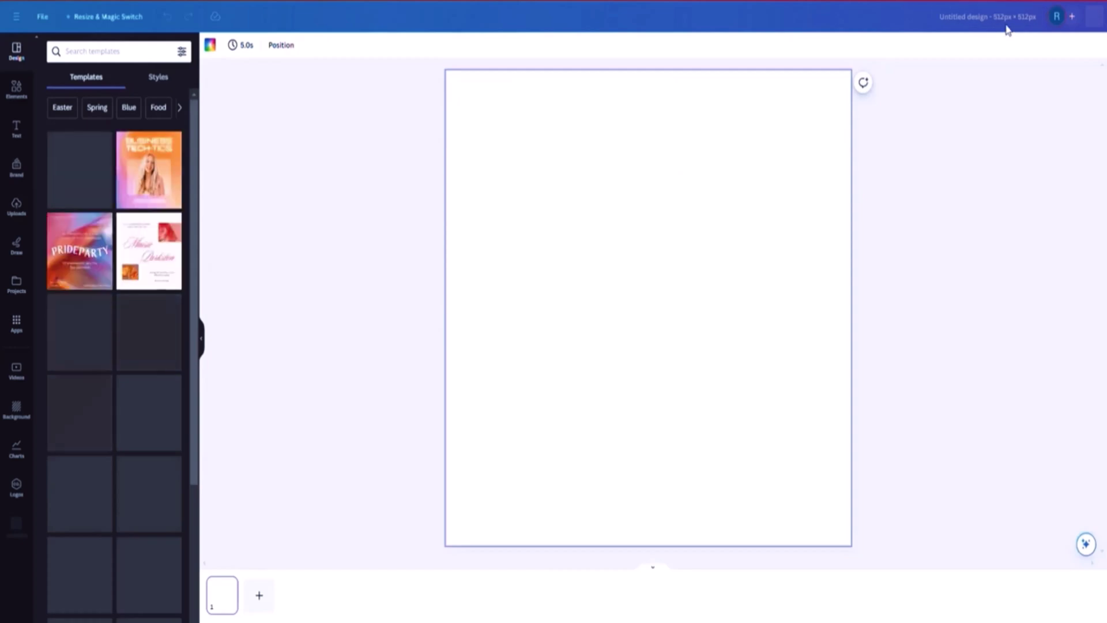
Step: Open the Elements panel beside the blank page and dismiss the search suggestions
{"action": "left_click", "coordinate": [18, 92]}
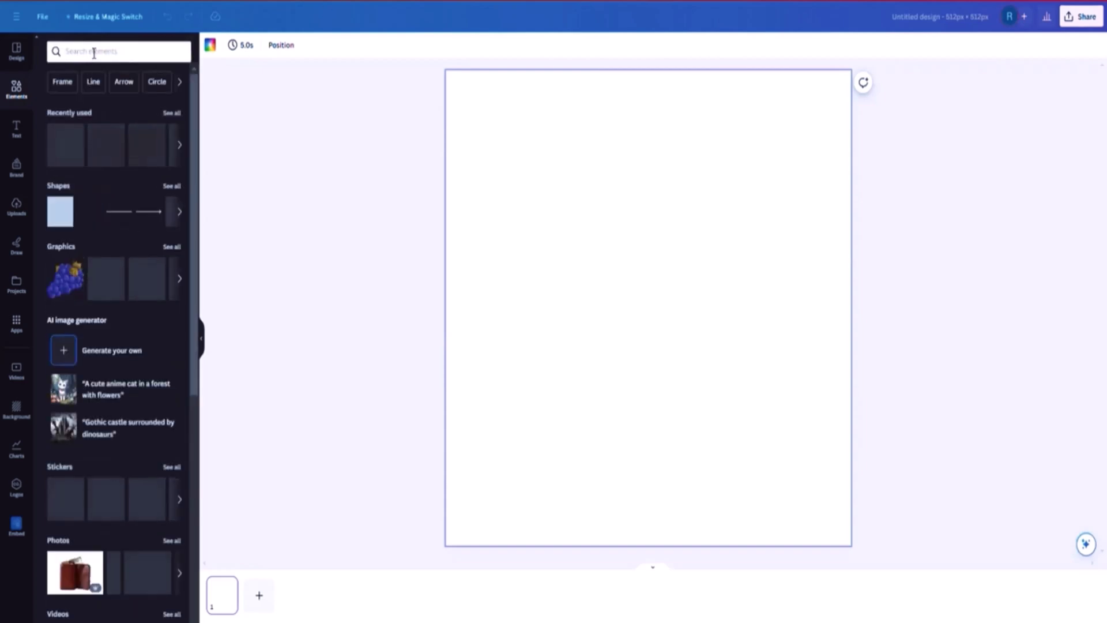
{"action": "left_click", "coordinate": [94, 52]}
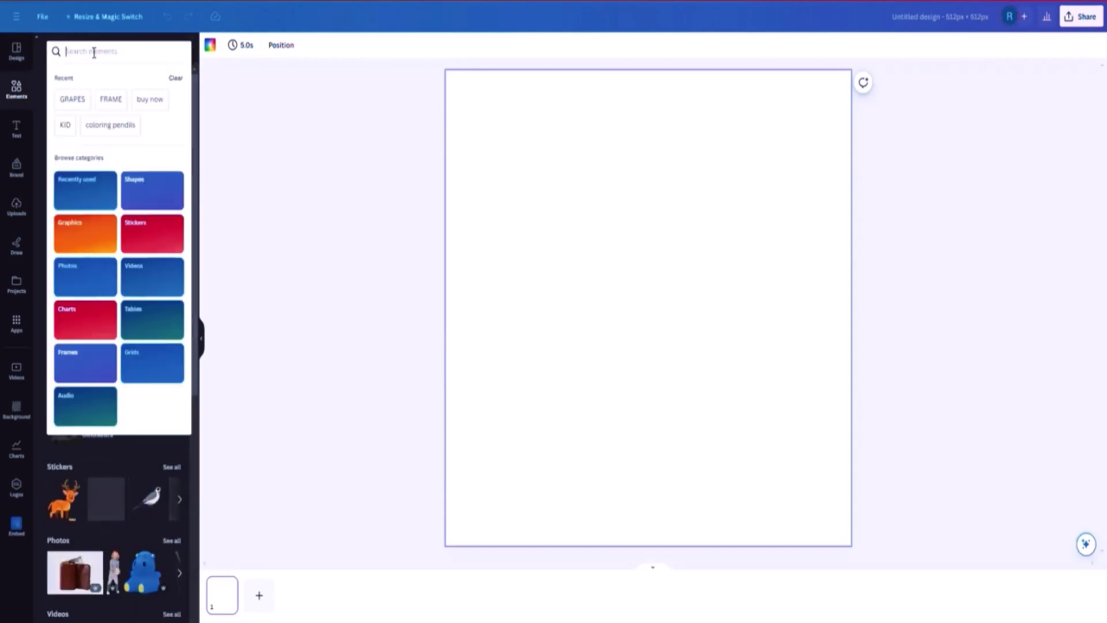
{"action": "left_click", "coordinate": [306, 209]}
{"action": "left_click", "coordinate": [305, 209]}
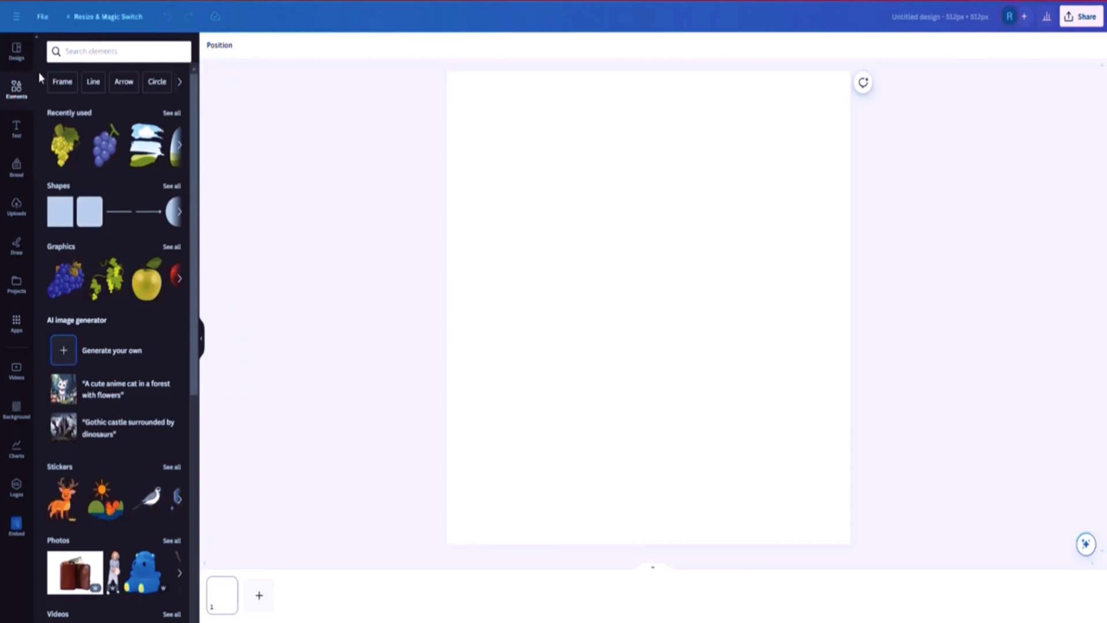
{"action": "left_click", "coordinate": [103, 53]}
{"action": "left_click", "coordinate": [231, 161]}
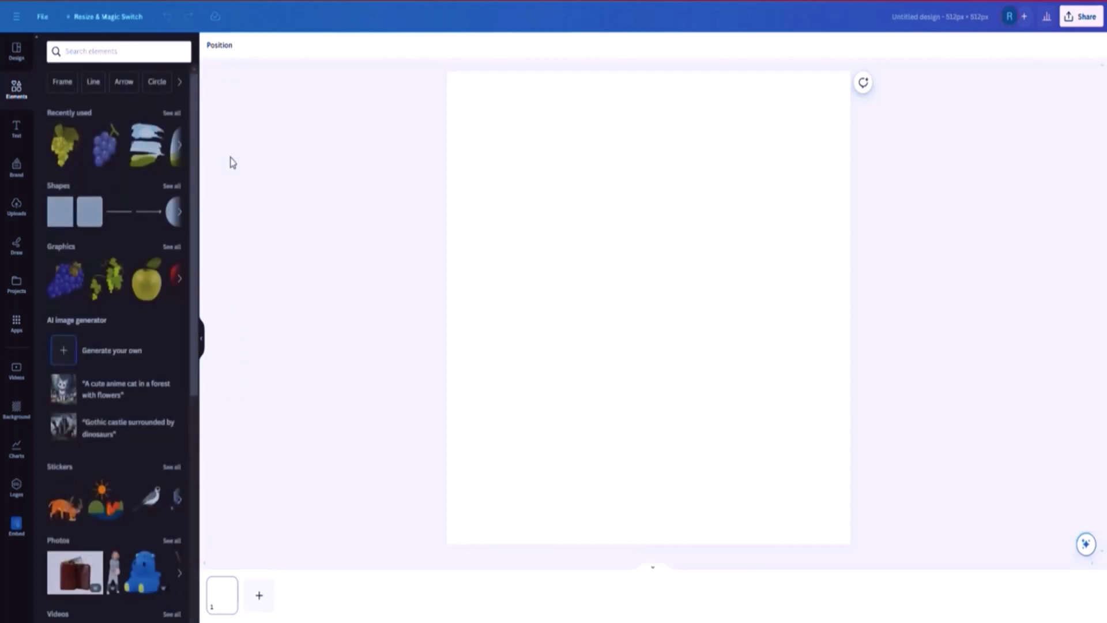
{"action": "left_click", "coordinate": [108, 51]}
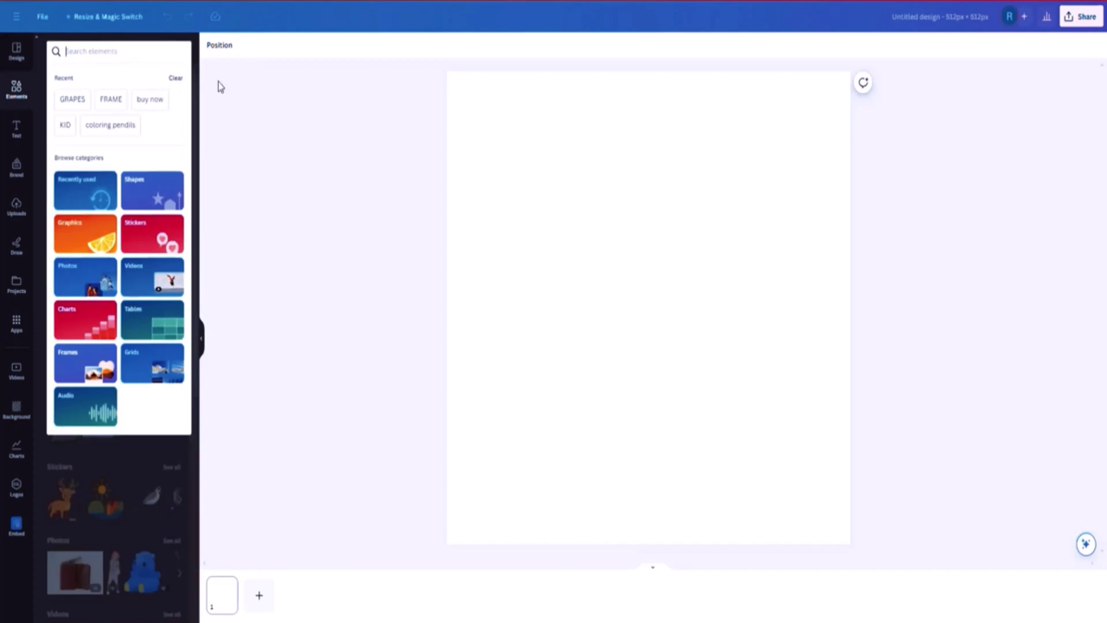
{"action": "left_click", "coordinate": [258, 70]}
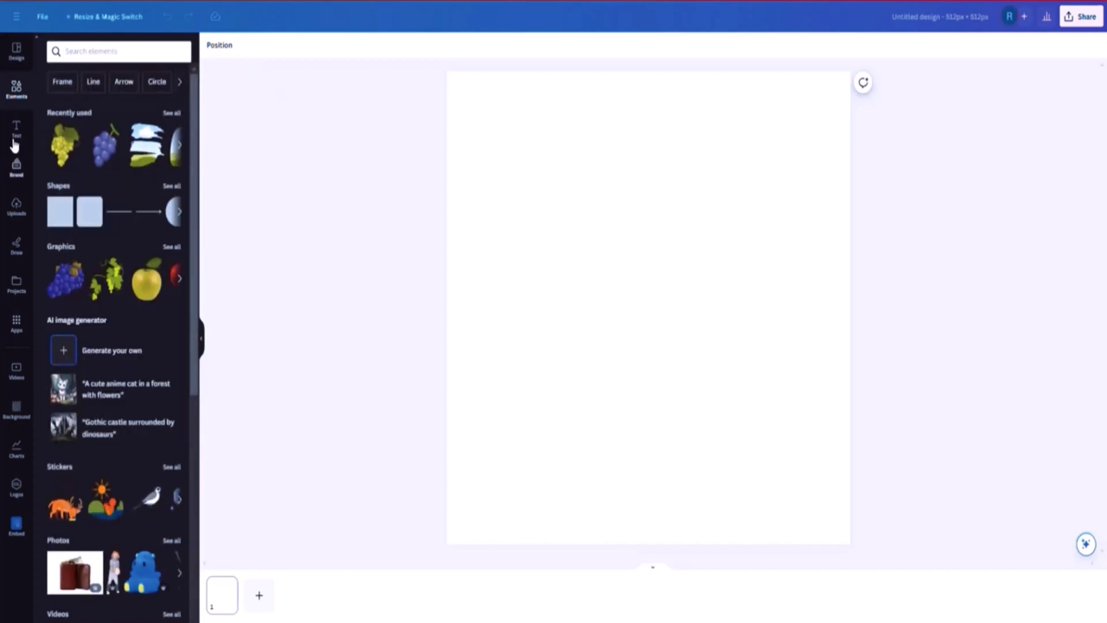
Step: Search Elements photos for 'ebook mockup' and add the orange blank-book photo
{"action": "left_click", "coordinate": [94, 60]}
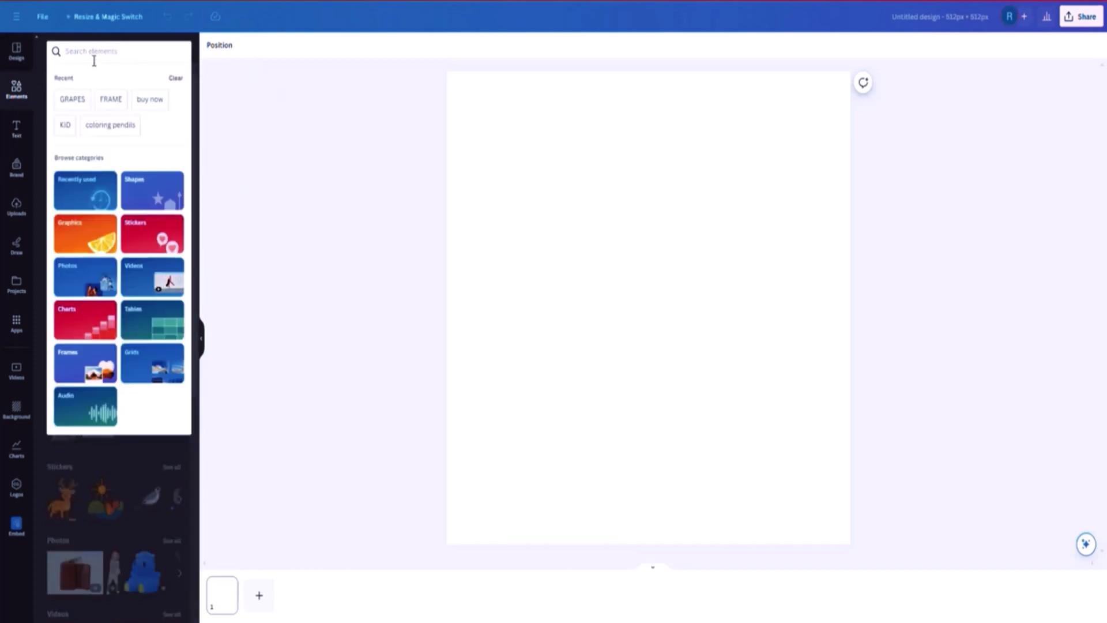
{"action": "type", "text": "eboo"}
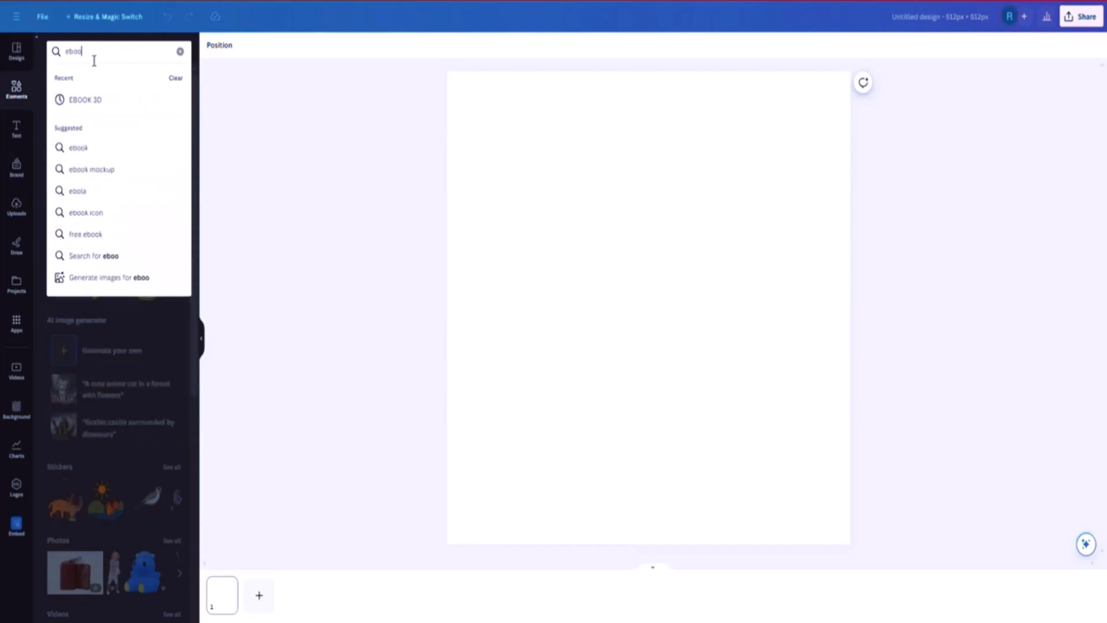
{"action": "type", "text": "k mockup"}
{"action": "key", "text": "Return"}
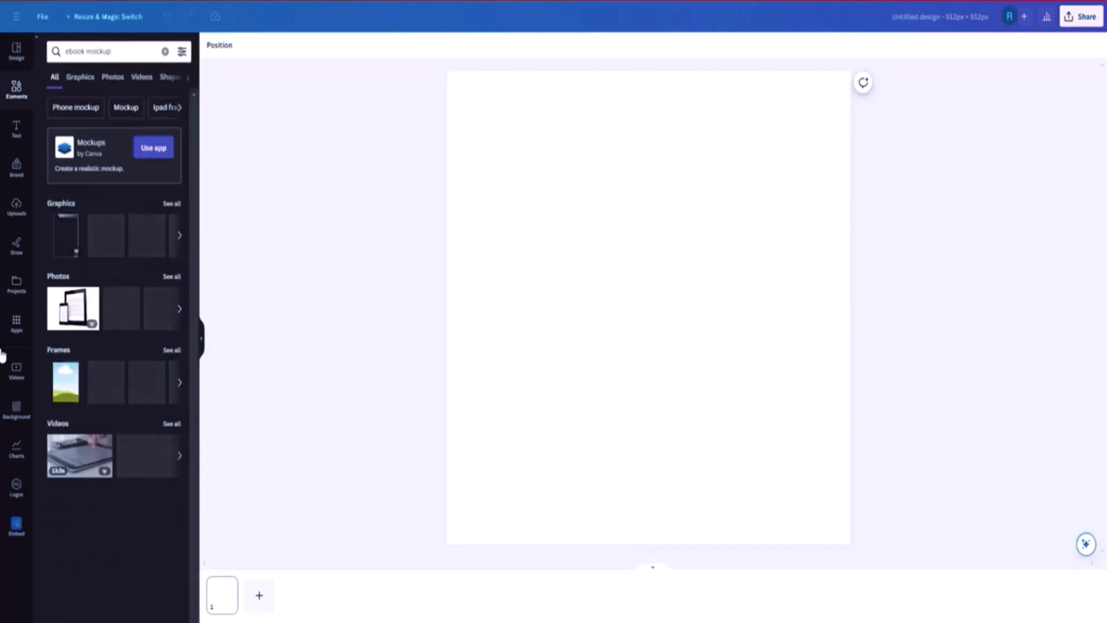
{"action": "left_click", "coordinate": [113, 78]}
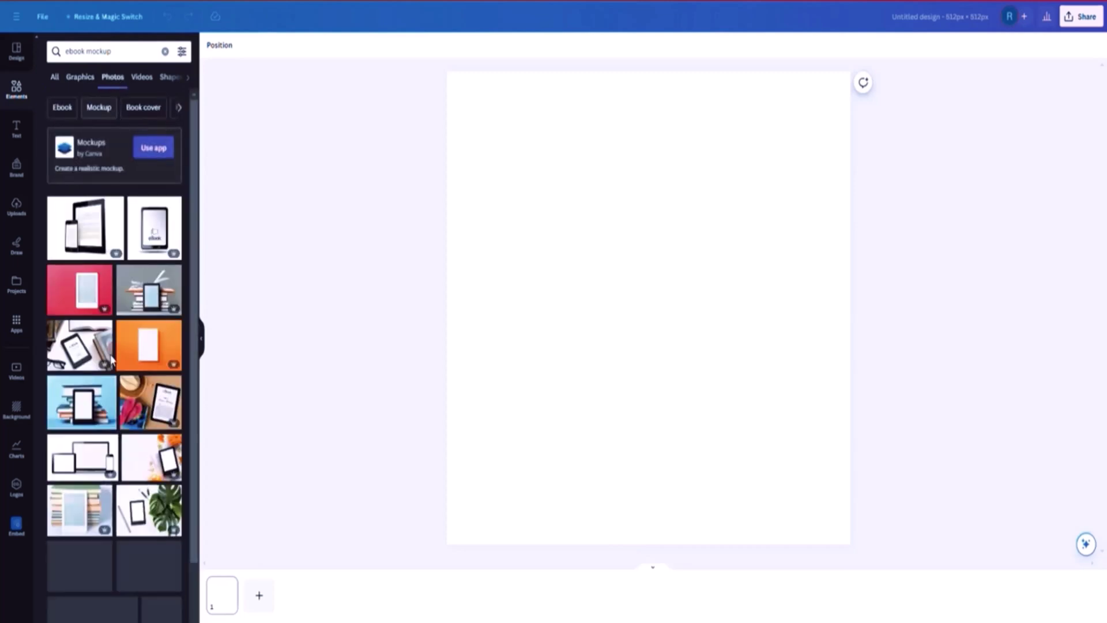
{"action": "left_click", "coordinate": [149, 353]}
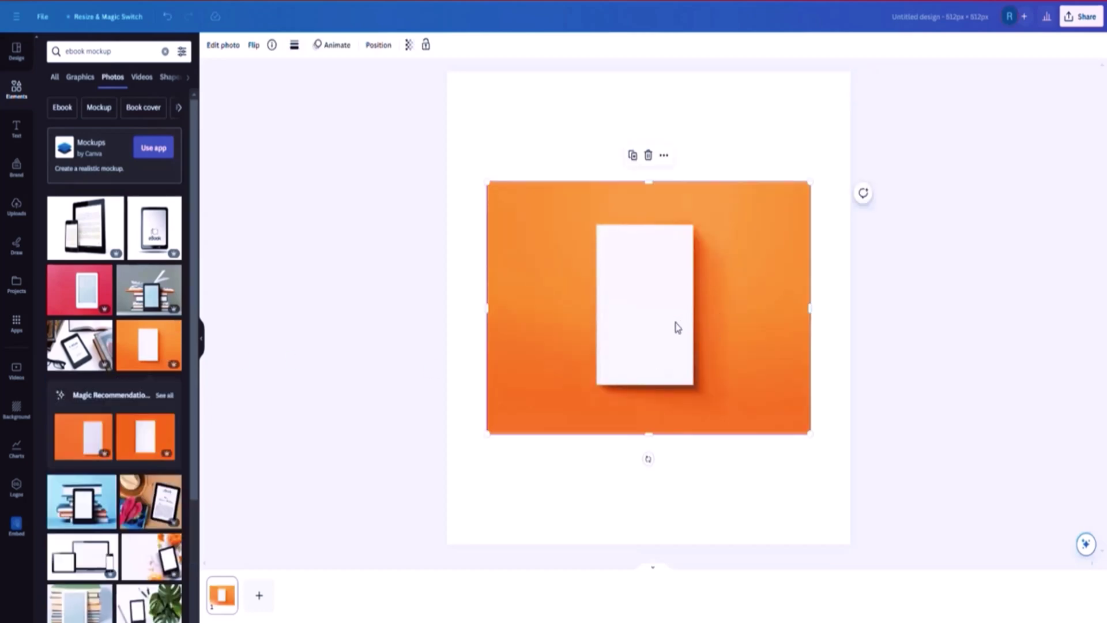
Step: Set the orange mockup photo as the page background
{"action": "right_click", "coordinate": [594, 311]}
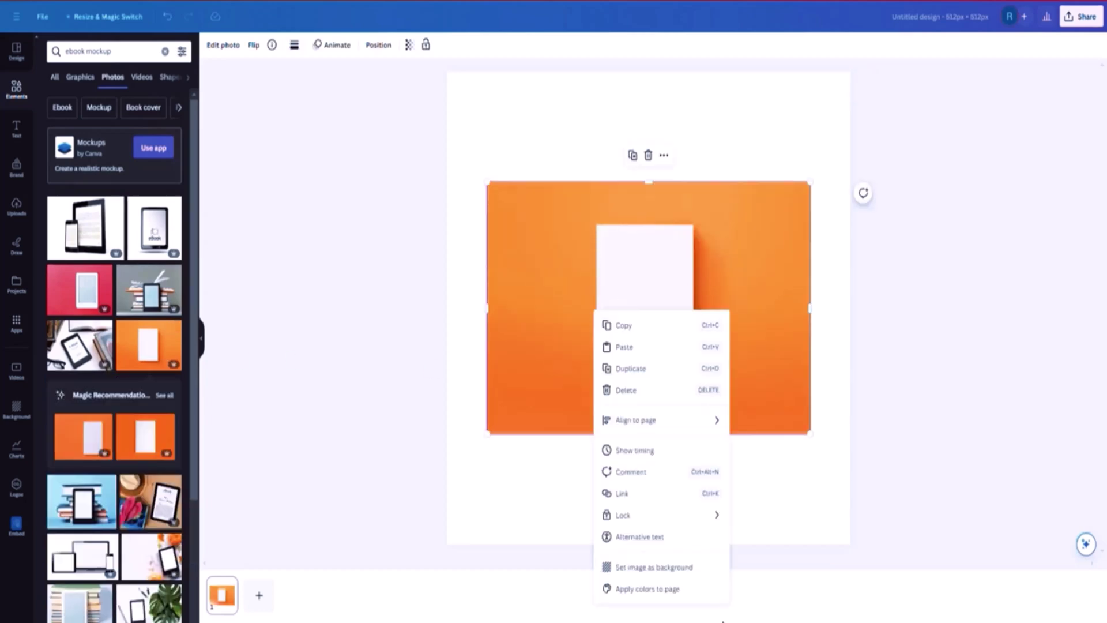
{"action": "left_click", "coordinate": [667, 567]}
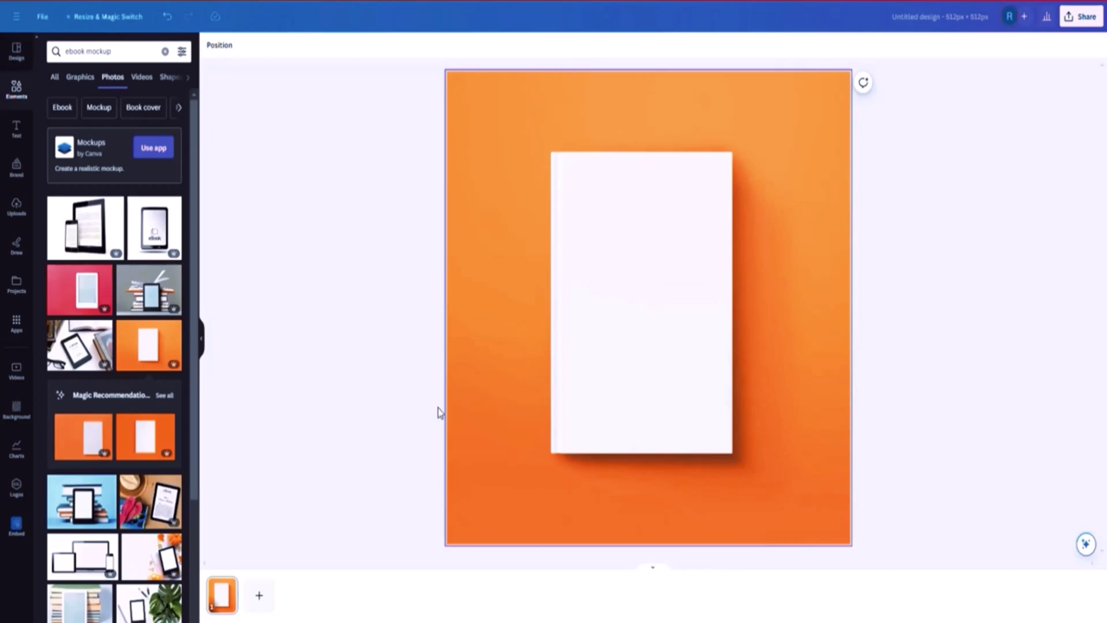
{"action": "scroll", "coordinate": [66, 470], "scroll_direction": "down", "scroll_amount": 5}
{"action": "scroll", "coordinate": [66, 470], "scroll_direction": "up", "scroll_amount": 5}
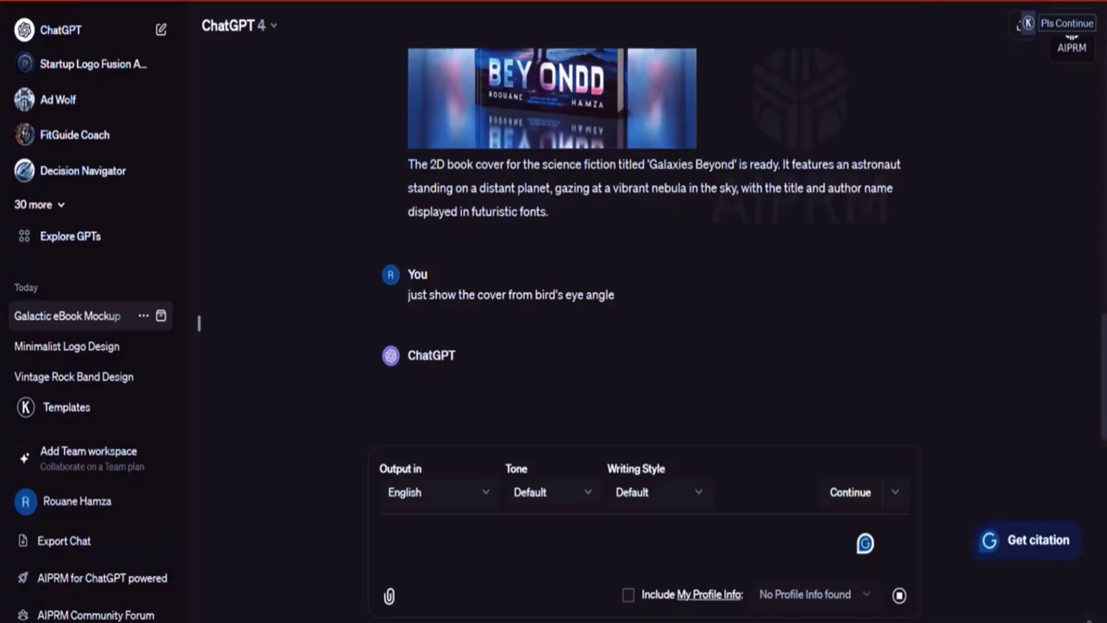
Step: Copy the bird's-eye Galaxies Beyond cover image from ChatGPT
{"action": "scroll", "coordinate": [663, 340], "scroll_direction": "up", "scroll_amount": 3}
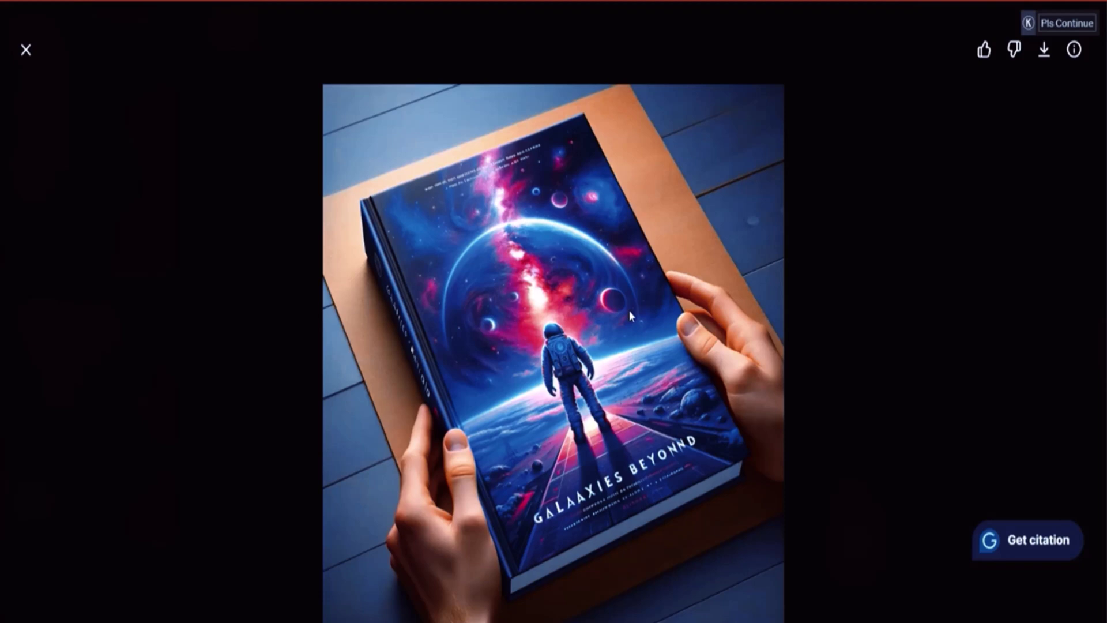
{"action": "right_click", "coordinate": [534, 341]}
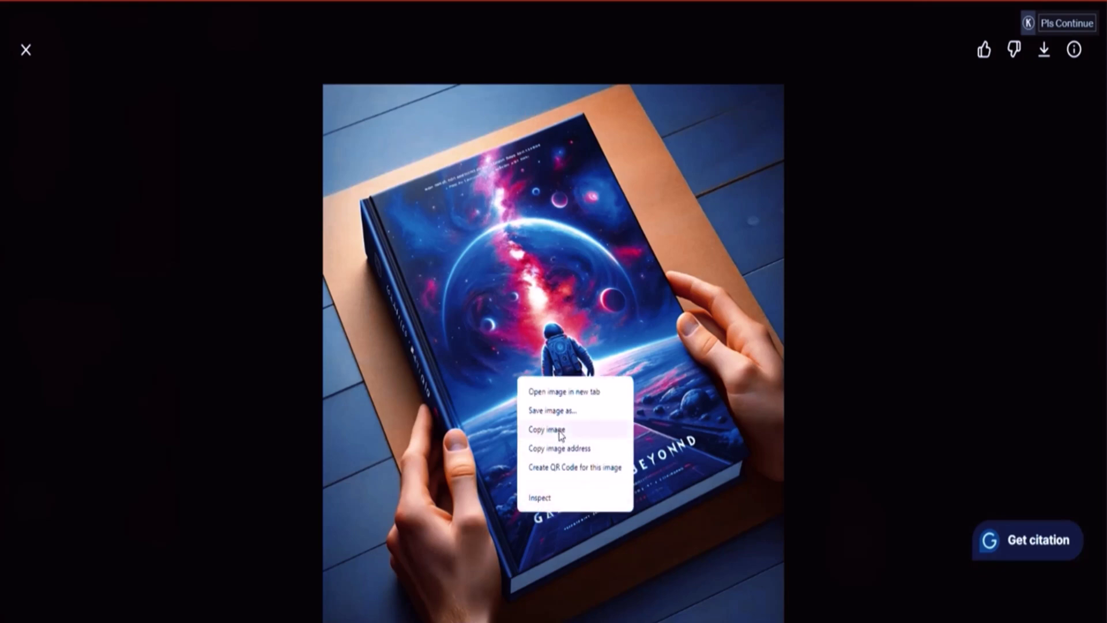
{"action": "left_click", "coordinate": [561, 433]}
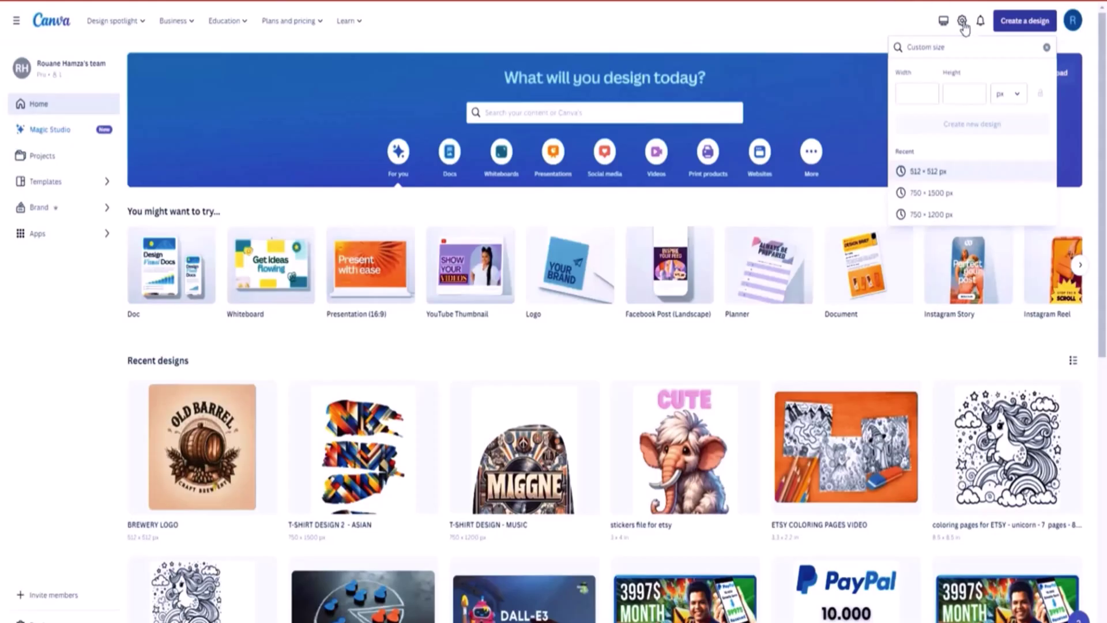
Step: Set the Canva custom size to 6 × 9 inches
{"action": "left_click", "coordinate": [927, 98]}
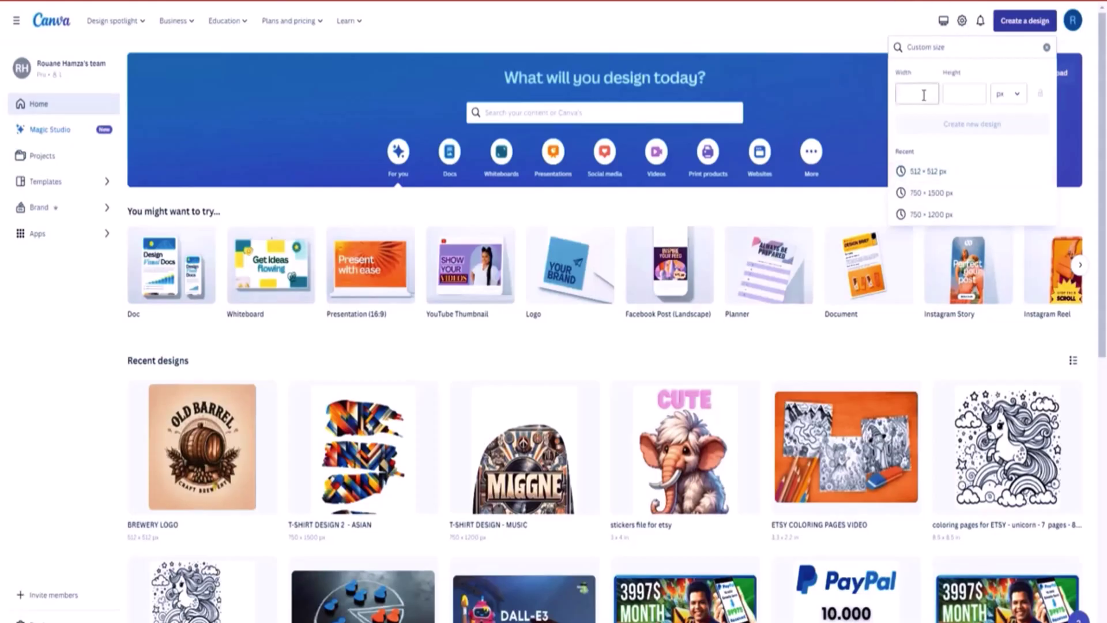
{"action": "left_click", "coordinate": [1006, 94]}
{"action": "left_click", "coordinate": [979, 143]}
{"action": "left_click", "coordinate": [918, 94]}
{"action": "key", "text": "Tab"}
{"action": "type", "text": "9"}
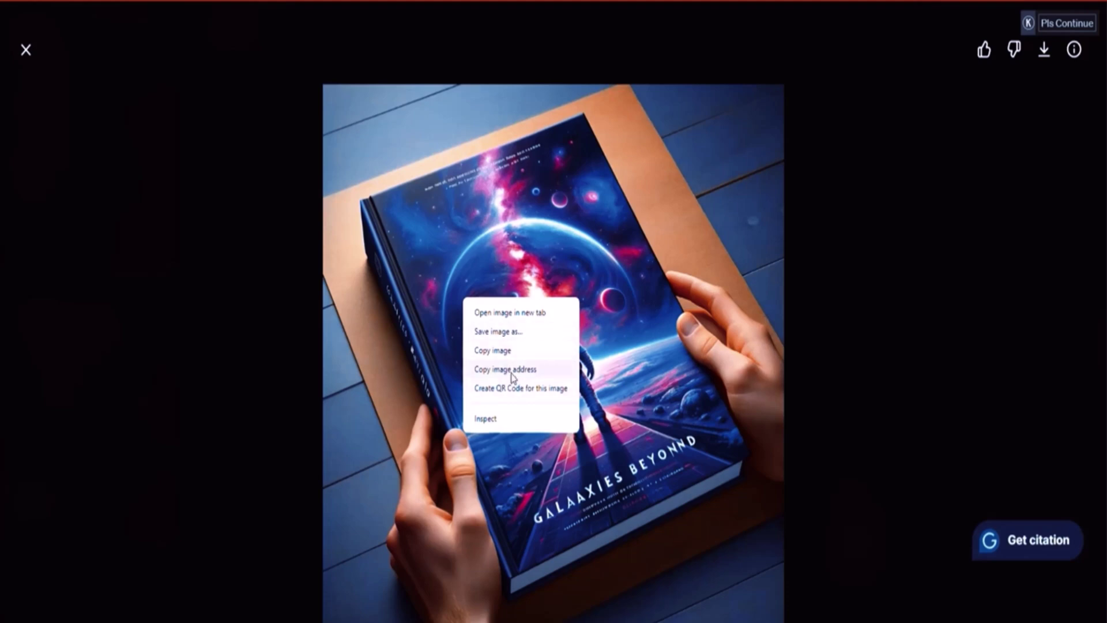
Step: Copy the generated Galaxies Beyond book image from ChatGPT once more
{"action": "left_click", "coordinate": [507, 353]}
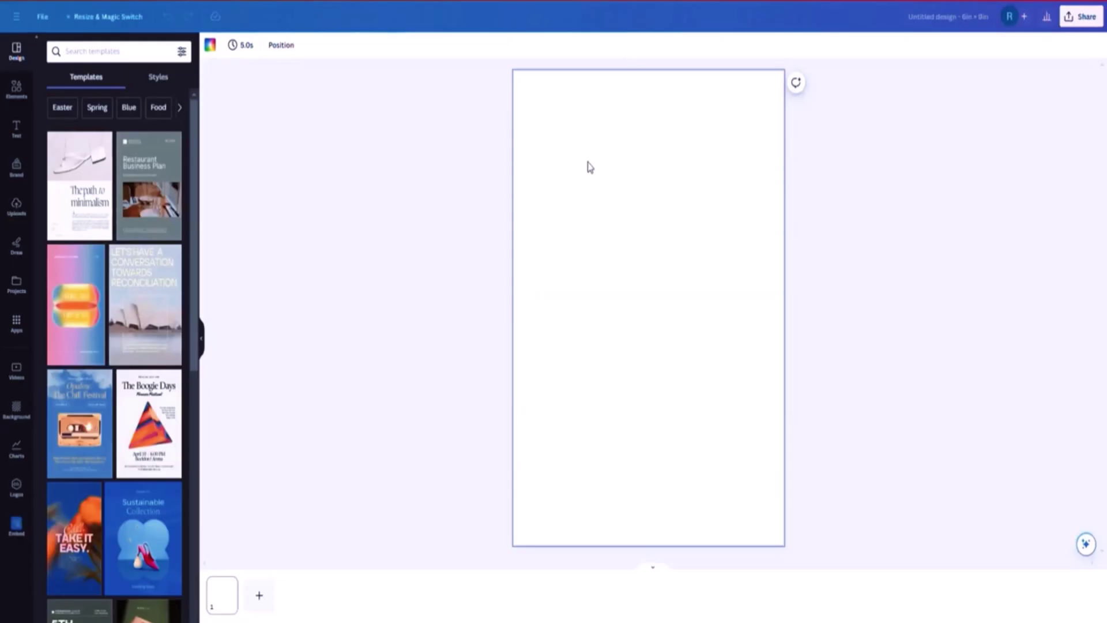
Step: Paste the book photo onto the 6×9 page, tilt it about 16°, enlarge it and shift it up
{"action": "key", "text": "ctrl+v"}
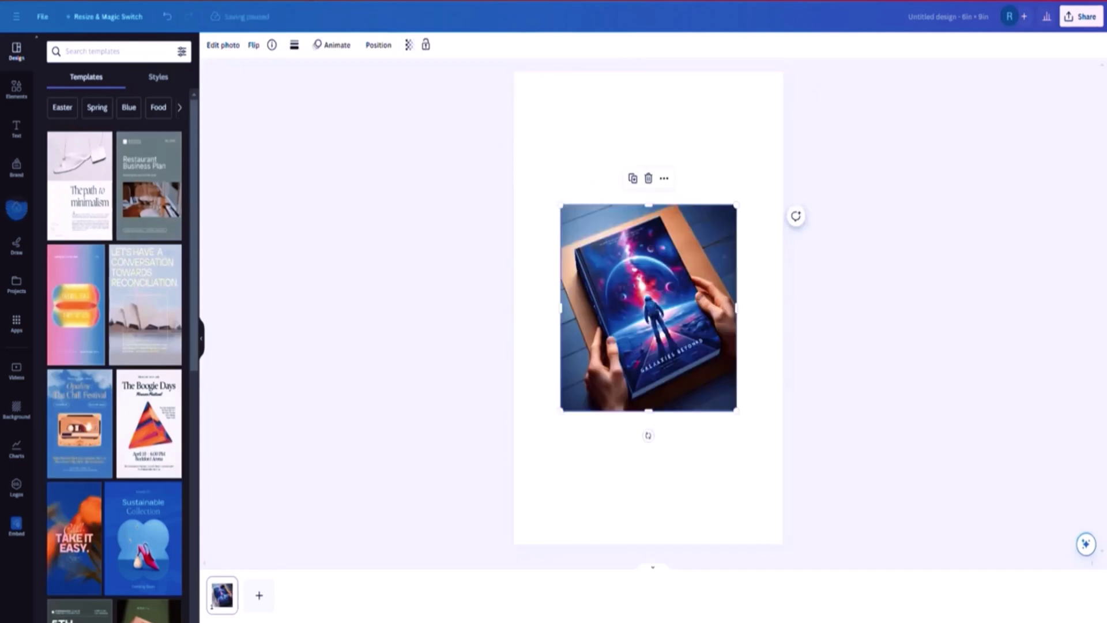
{"action": "key", "text": "ctrl+plus"}
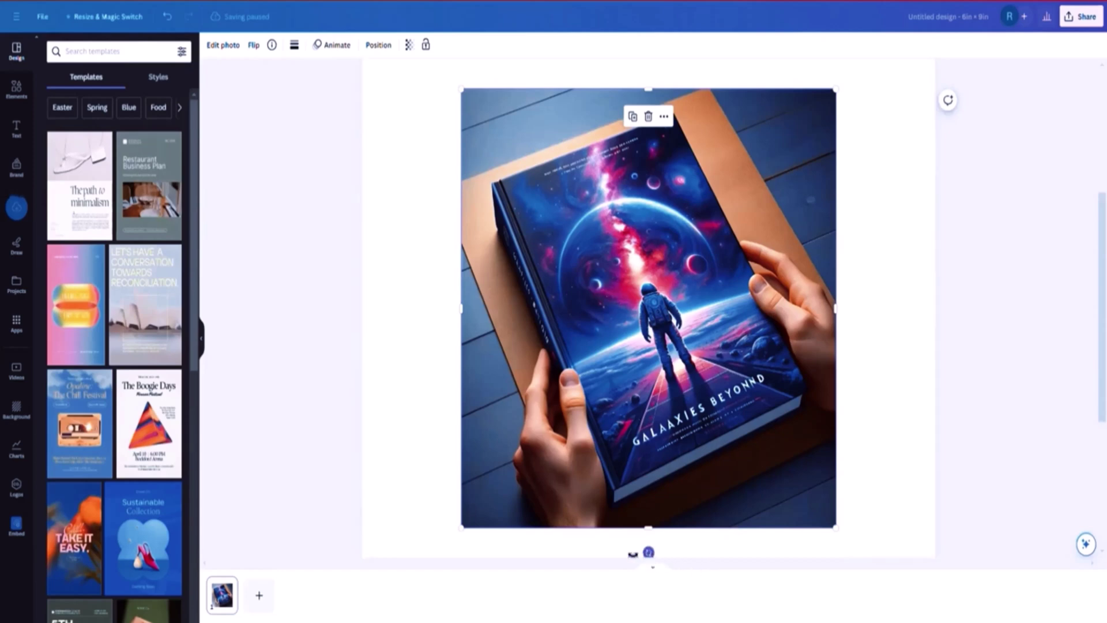
{"action": "left_click_drag", "start_coordinate": [648, 552], "coordinate": [575, 536]}
{"action": "scroll", "coordinate": [744, 459], "scroll_direction": "down", "scroll_amount": 5}
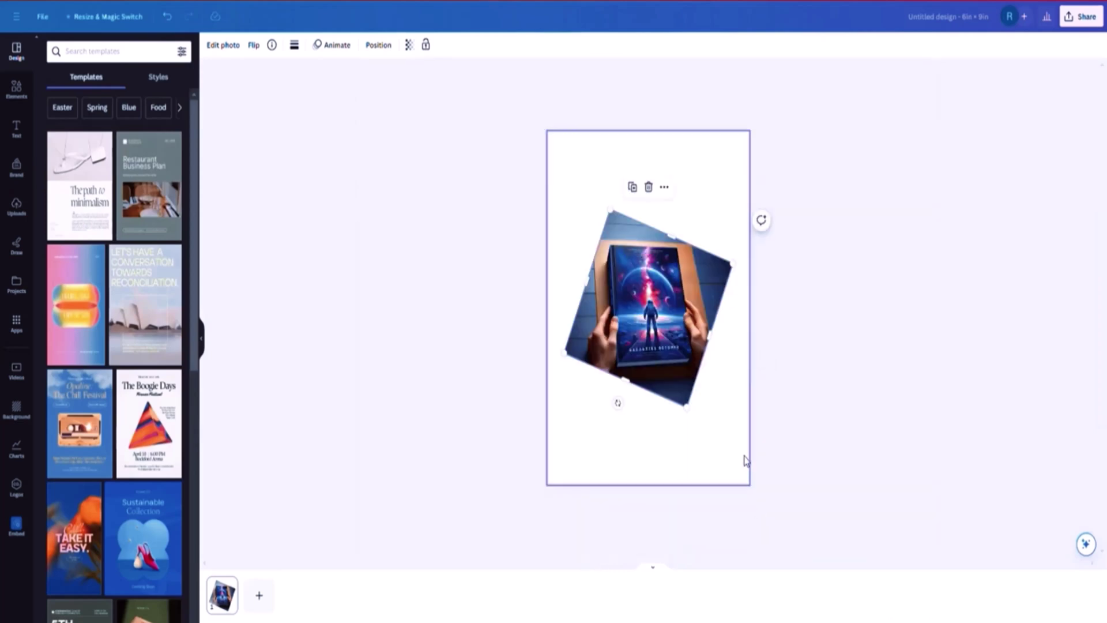
{"action": "left_click_drag", "start_coordinate": [610, 211], "coordinate": [583, 140]}
{"action": "left_click_drag", "start_coordinate": [687, 406], "coordinate": [722, 524]}
{"action": "left_click_drag", "start_coordinate": [683, 367], "coordinate": [684, 342]}
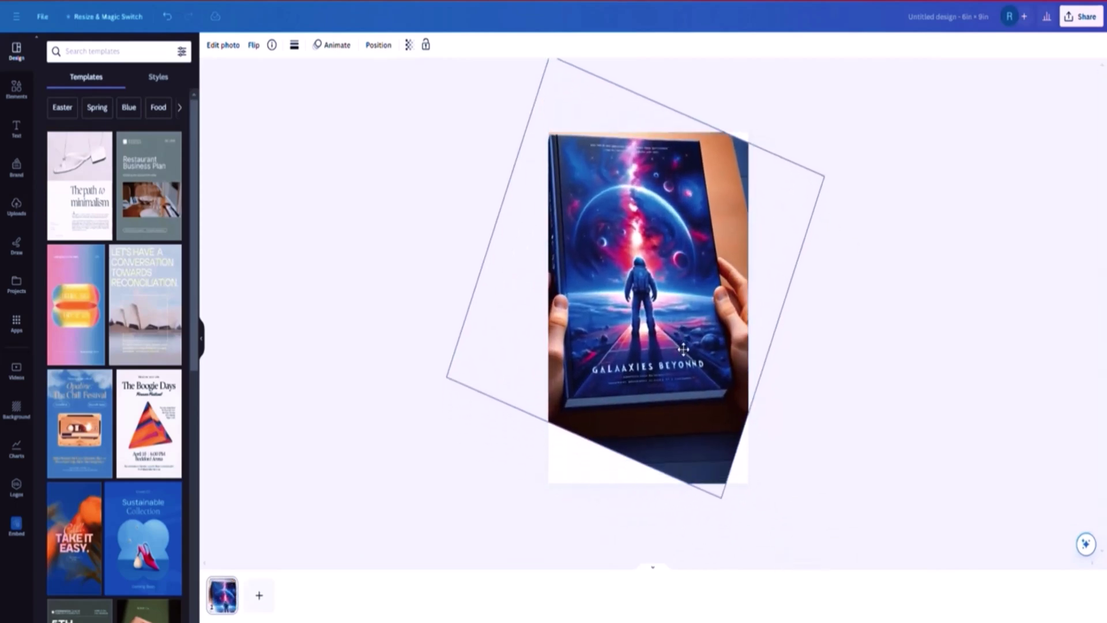
Step: Straighten and crop the photo so the flat Galaxies Beyond cover fills the page, then view full screen
{"action": "left_click_drag", "start_coordinate": [575, 459], "coordinate": [569, 456]}
{"action": "left_click_drag", "start_coordinate": [713, 506], "coordinate": [760, 557]}
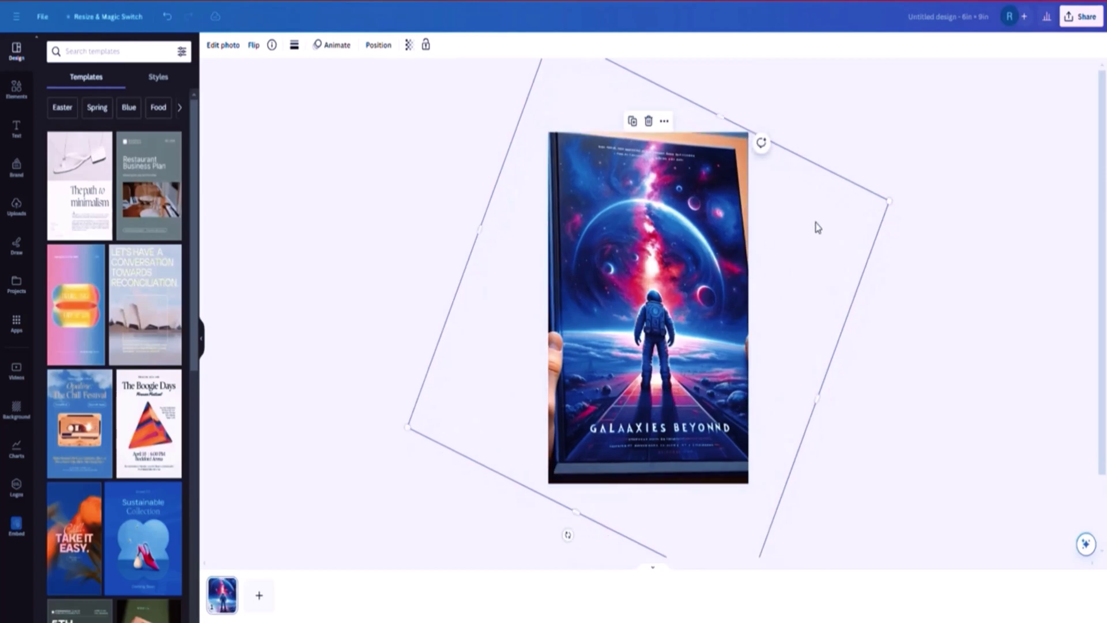
{"action": "left_click_drag", "start_coordinate": [887, 200], "coordinate": [1006, 141]}
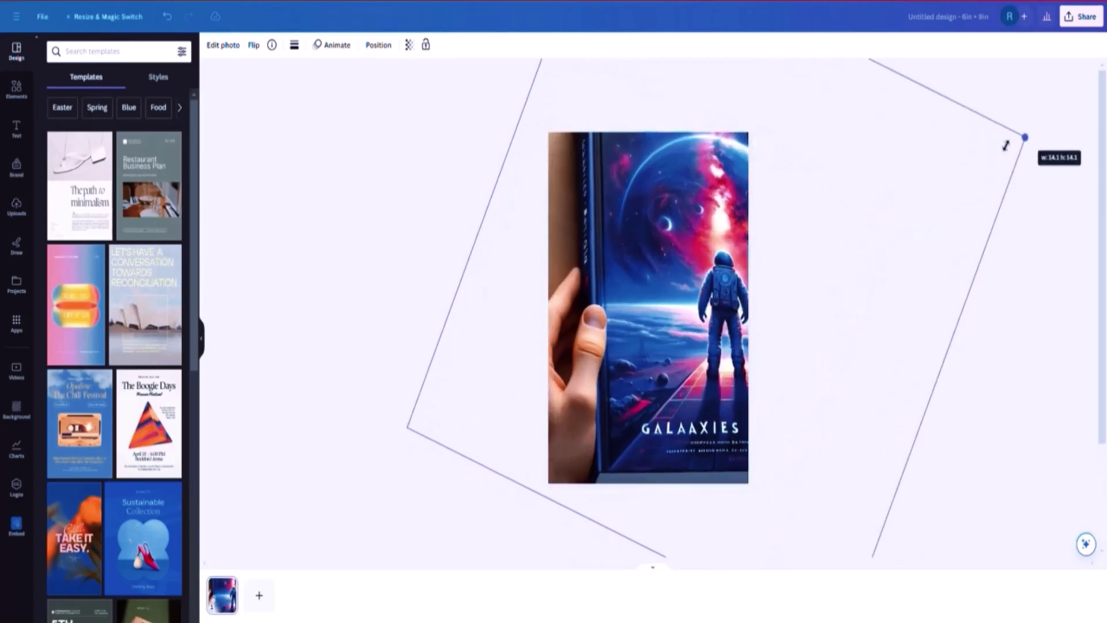
{"action": "left_click_drag", "start_coordinate": [640, 323], "coordinate": [571, 321]}
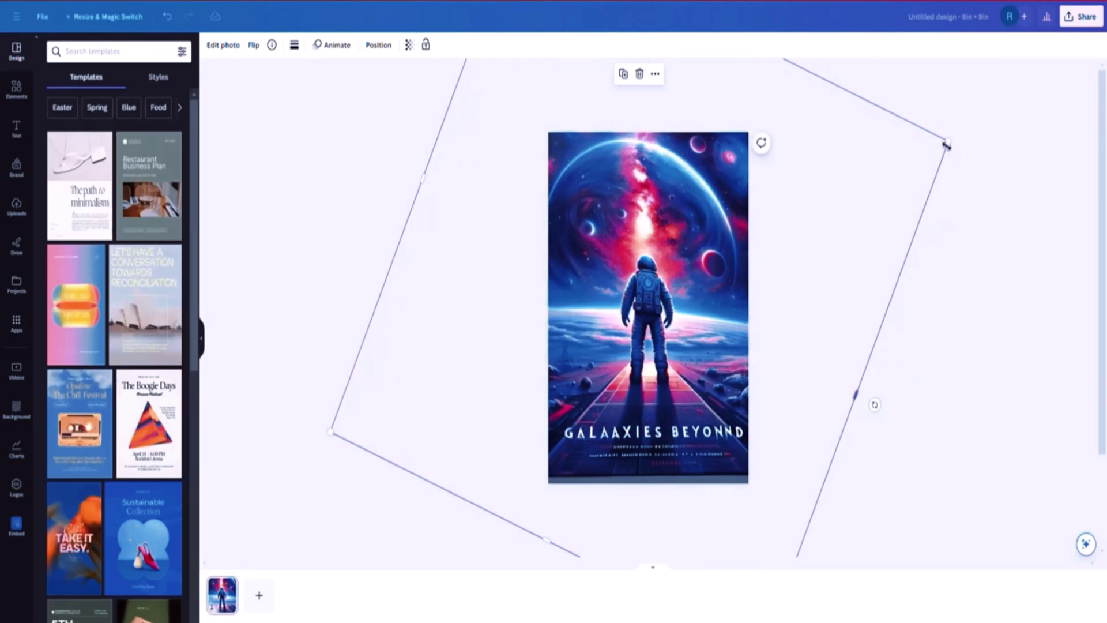
{"action": "left_click_drag", "start_coordinate": [946, 144], "coordinate": [900, 139]}
{"action": "mouse_move", "coordinate": [627, 318]}
{"action": "left_mouse_down"}
{"action": "mouse_move", "coordinate": [617, 311]}
{"action": "mouse_move", "coordinate": [619, 321]}
{"action": "left_mouse_up"}
{"action": "left_click", "coordinate": [888, 398]}
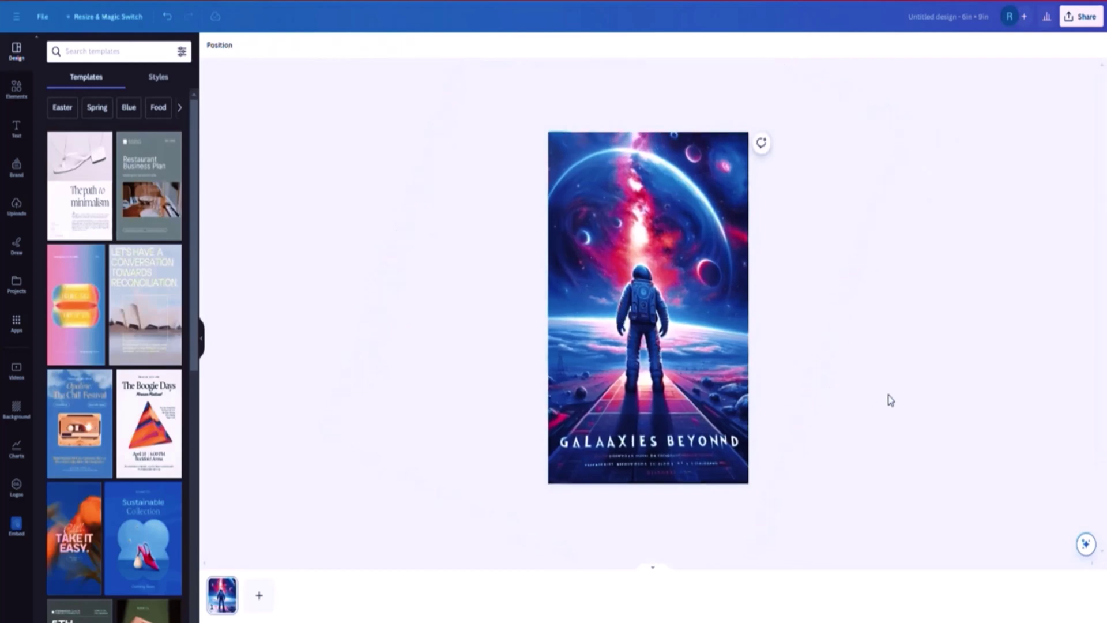
{"action": "left_click", "coordinate": [949, 610]}
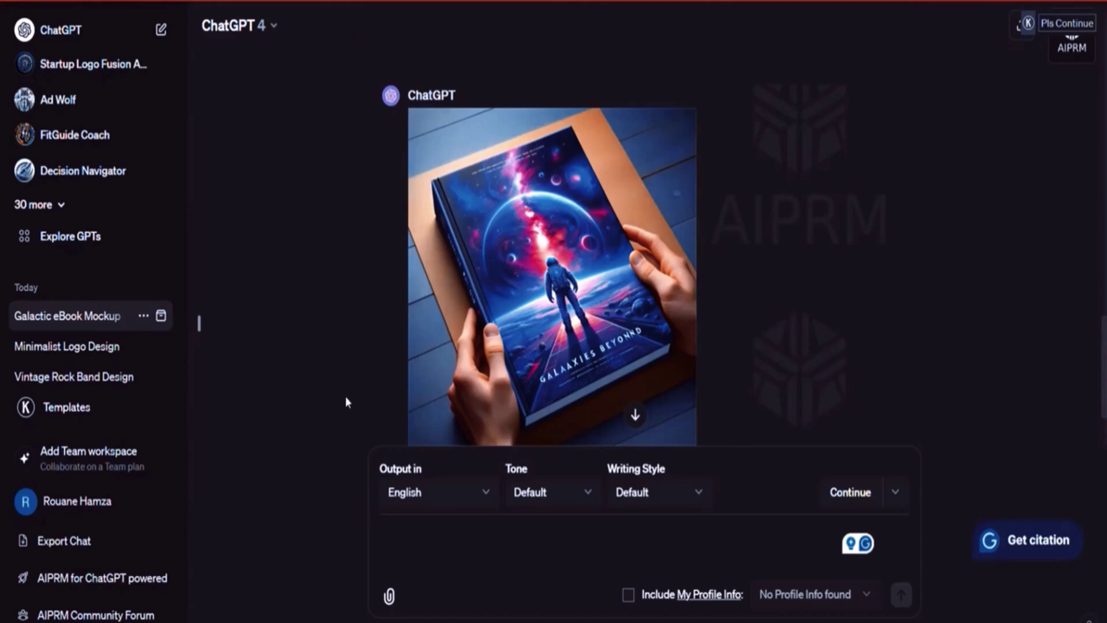
Step: Send the prompt 'generate a empty 3d book mockup on a table from birdseye angle'
{"action": "scroll", "coordinate": [599, 265], "scroll_direction": "down", "scroll_amount": 1}
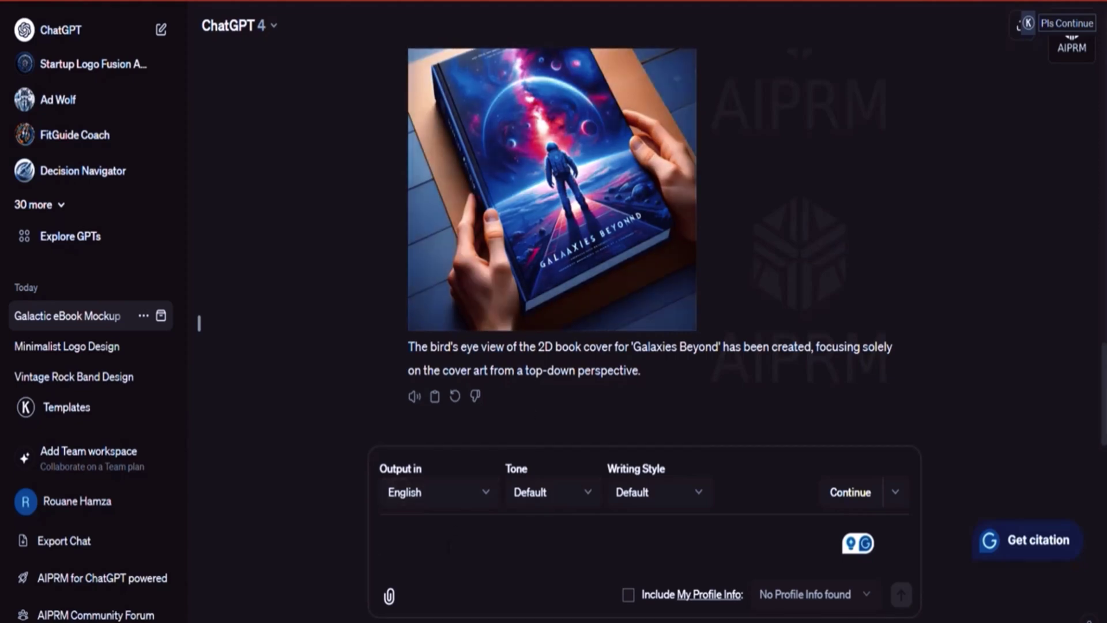
{"action": "type", "text": "gener"}
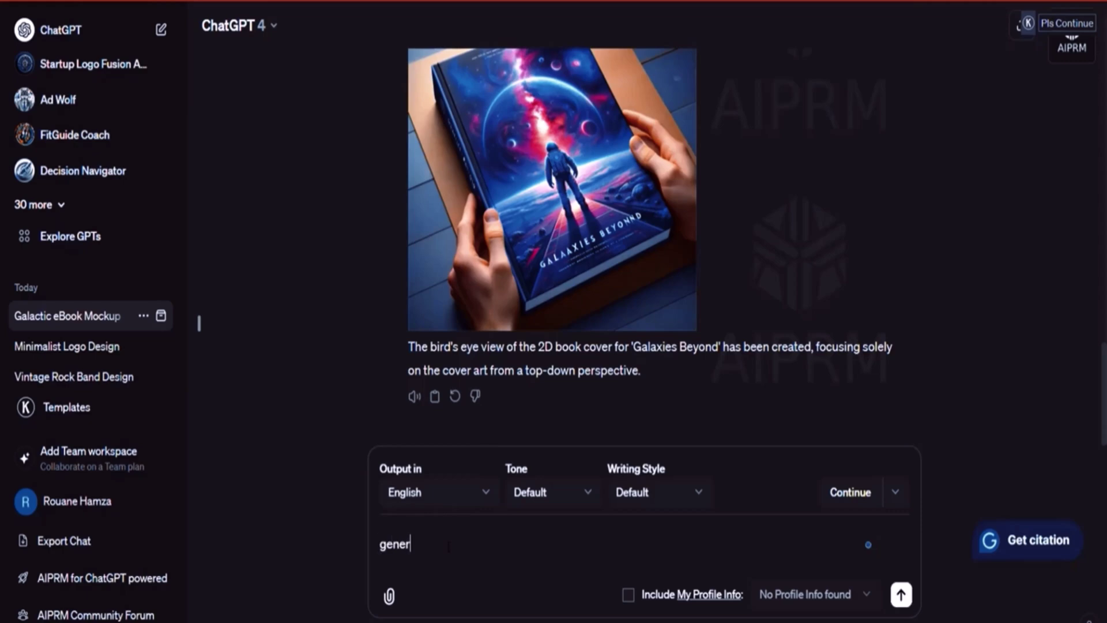
{"action": "type", "text": "tte a empty 3d ebook"}
{"action": "key", "text": "BackSpace"}
{"action": "key", "text": "BackSpace"}
{"action": "key", "text": "BackSpace"}
{"action": "key", "text": "BackSpace"}
{"action": "key", "text": "BackSpace"}
{"action": "type", "text": "book mockup o"}
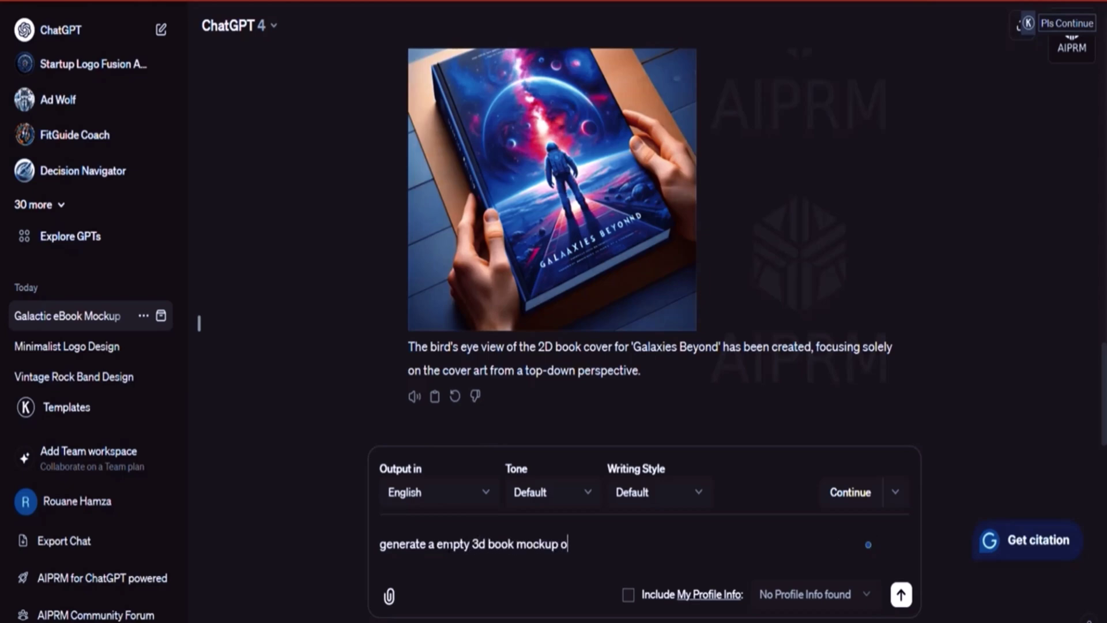
{"action": "type", "text": "n a table from birdseye angle"}
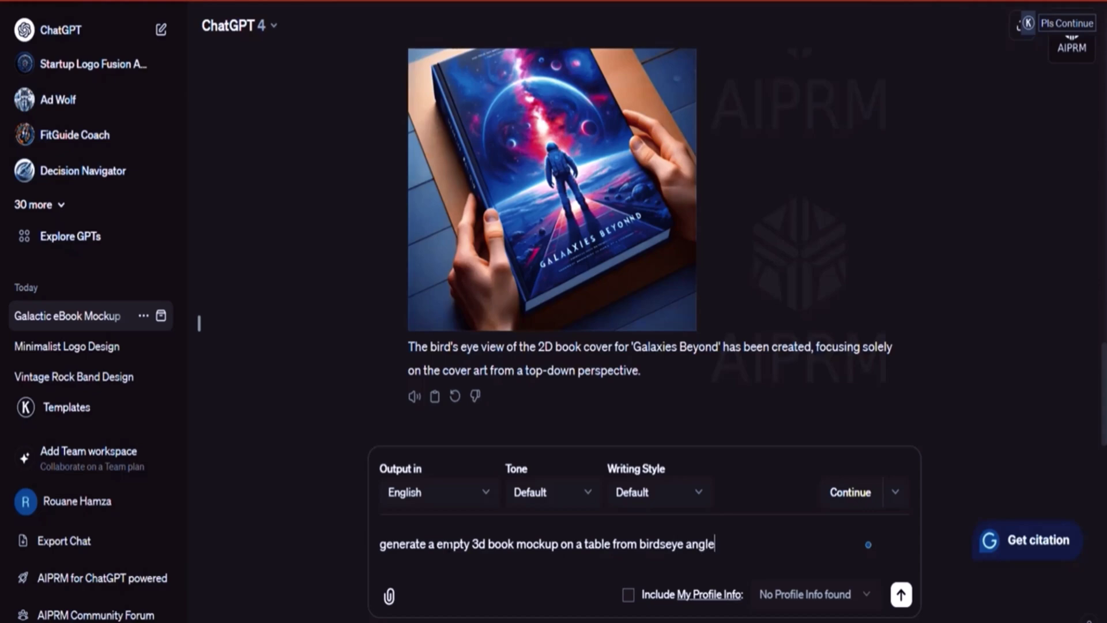
{"action": "key", "text": "Return"}
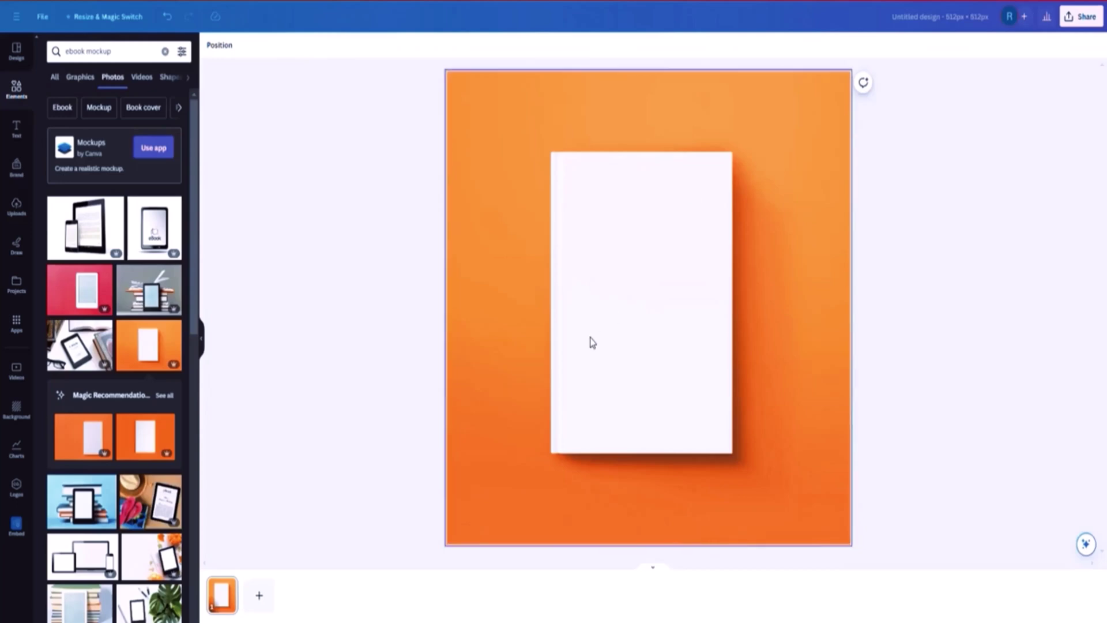
Step: Title the Galaxies Beyond cover design 'galaxies book' and export it as a PNG file
{"action": "left_click", "coordinate": [593, 343]}
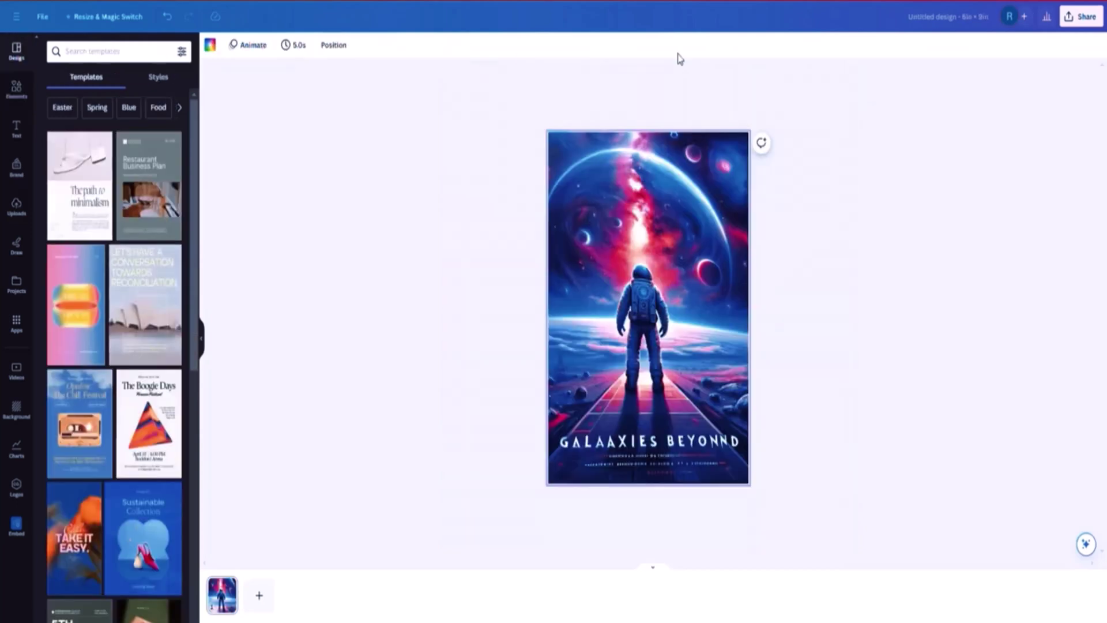
{"action": "right_click", "coordinate": [647, 211]}
{"action": "key", "text": "Escape"}
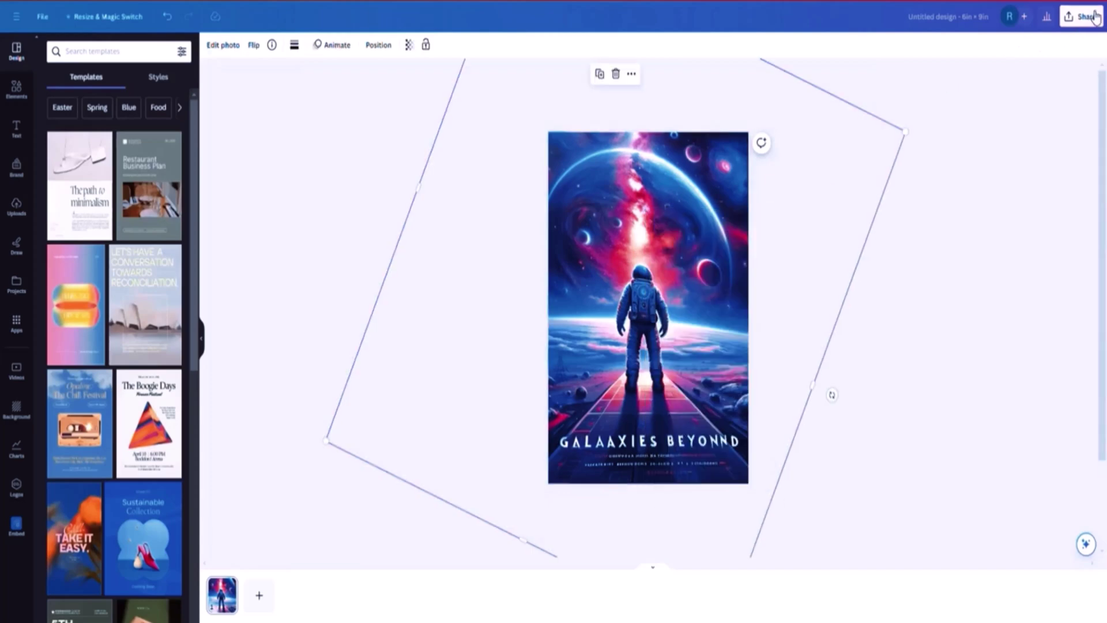
{"action": "left_click", "coordinate": [956, 19]}
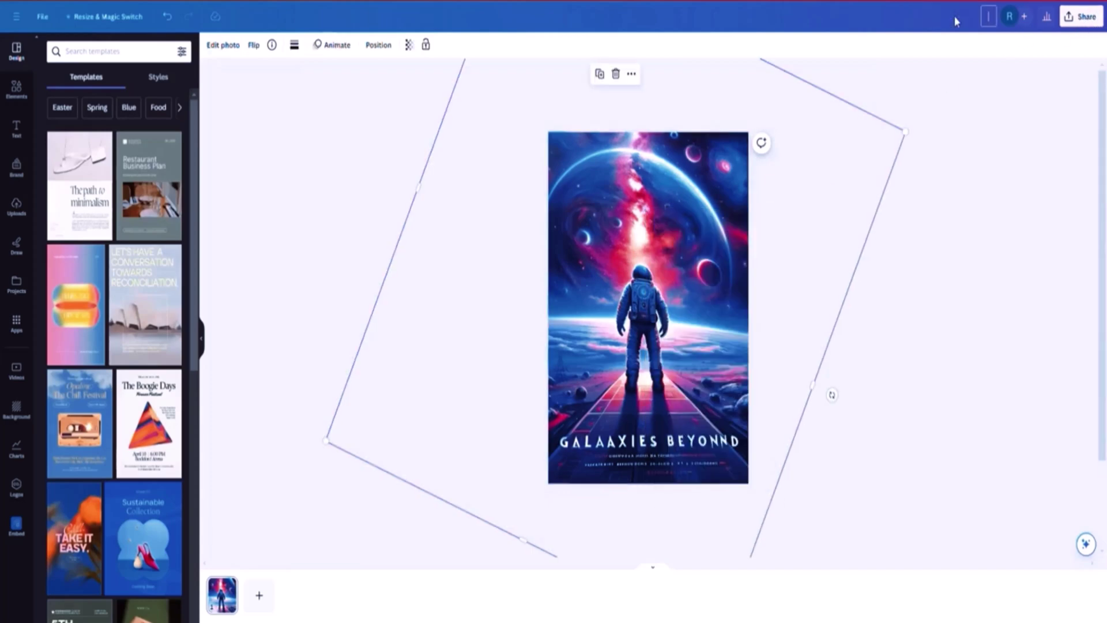
{"action": "type", "text": "galaxies book"}
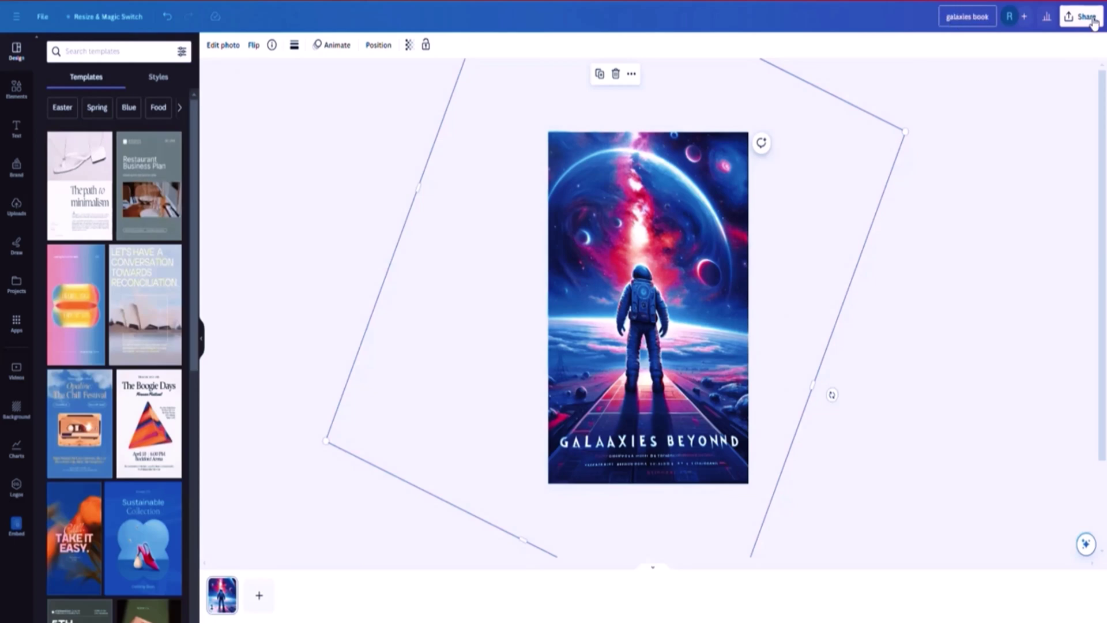
{"action": "left_click", "coordinate": [1093, 22]}
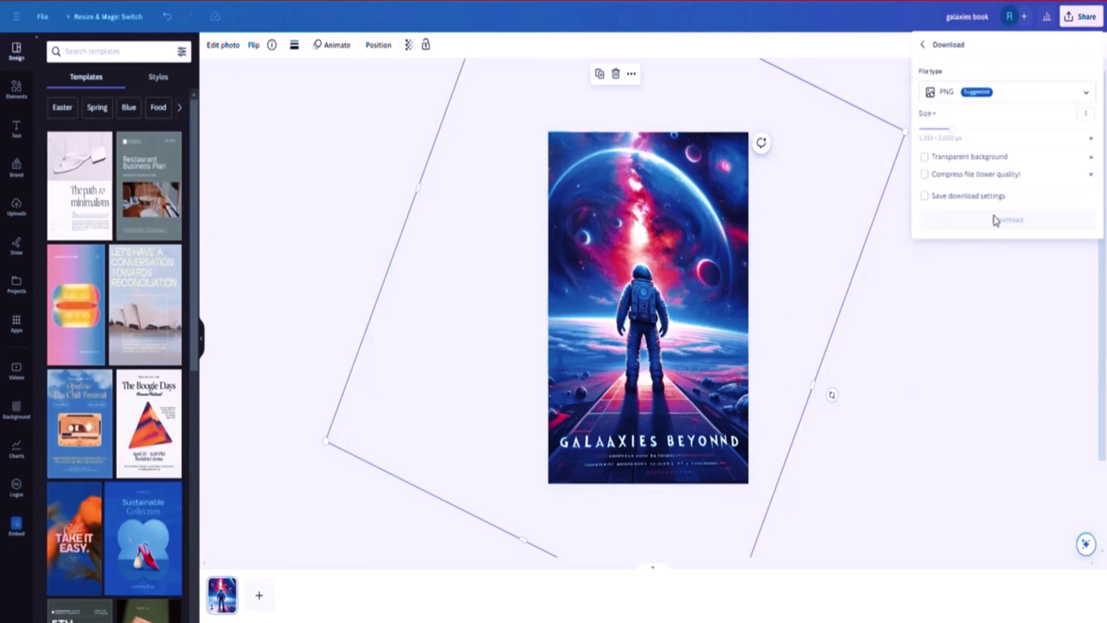
{"action": "left_click", "coordinate": [1009, 221]}
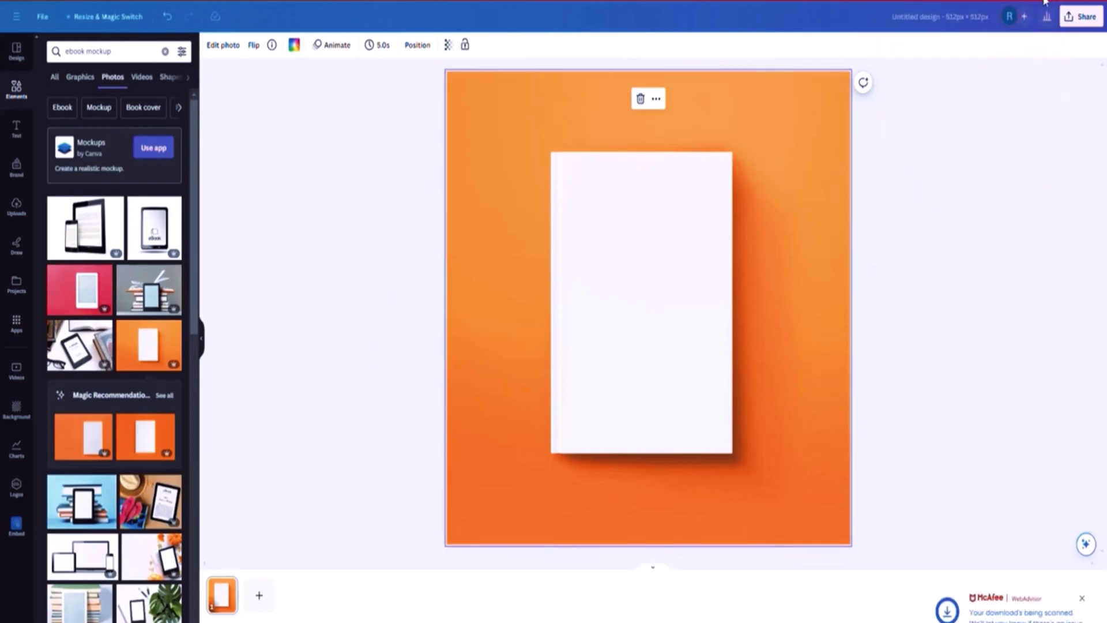
Step: Drag galaxies book.png from the download history onto the white book in the orange mockup
{"action": "left_click_drag", "start_coordinate": [946, 42], "coordinate": [783, 194]}
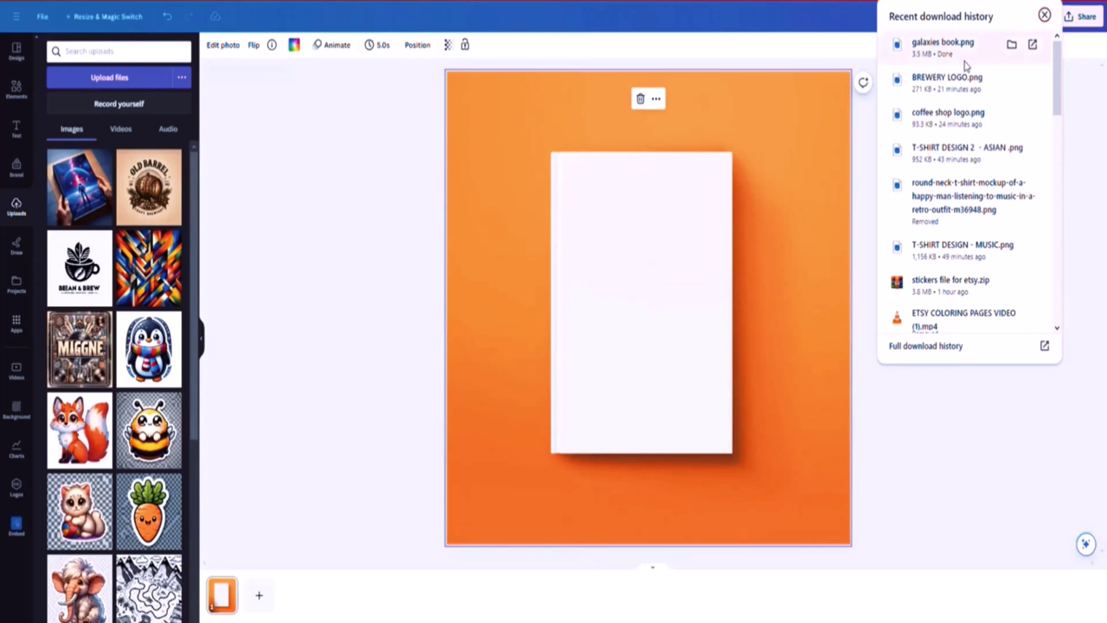
{"action": "left_click_drag", "start_coordinate": [946, 49], "coordinate": [689, 284]}
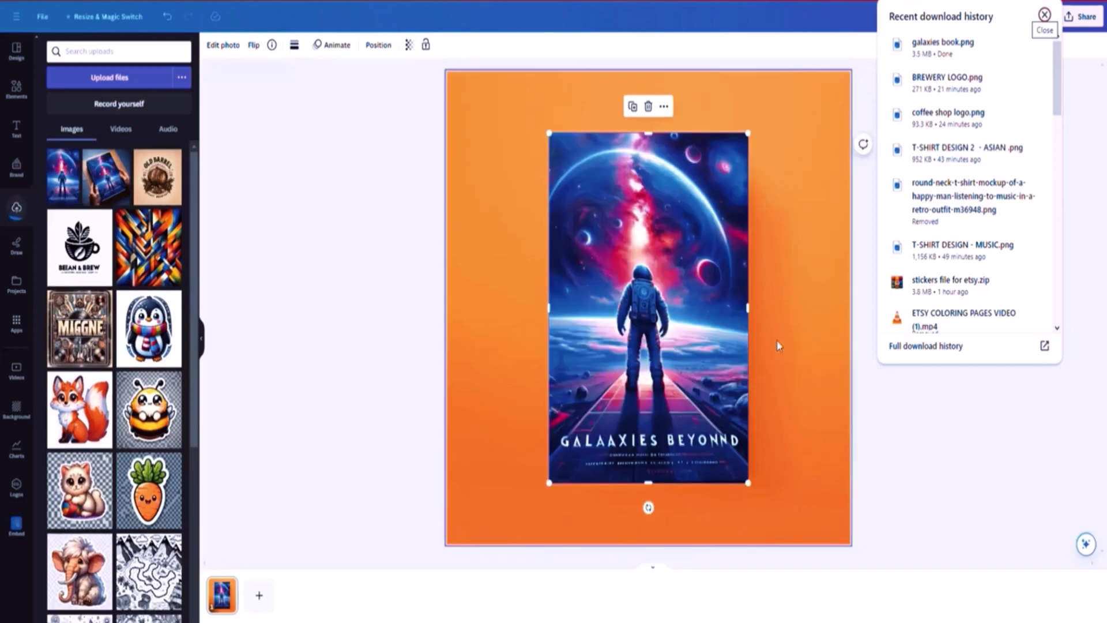
Step: Resize the cover to about 233 wide and align its edges with the blank book's outline
{"action": "left_click", "coordinate": [640, 369]}
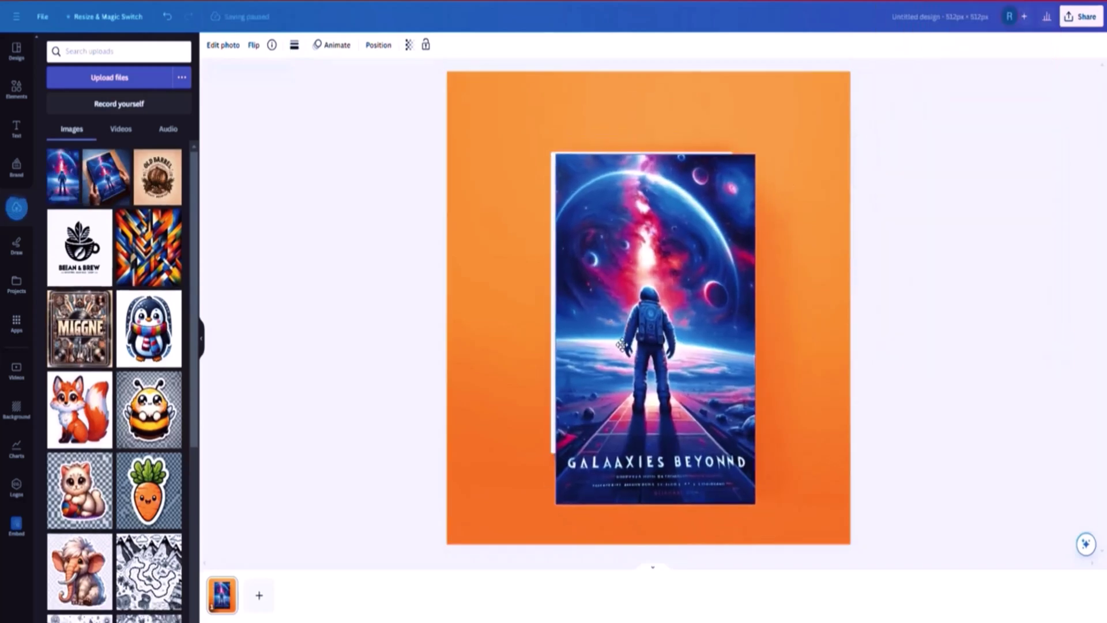
{"action": "left_click_drag", "start_coordinate": [619, 345], "coordinate": [616, 345]}
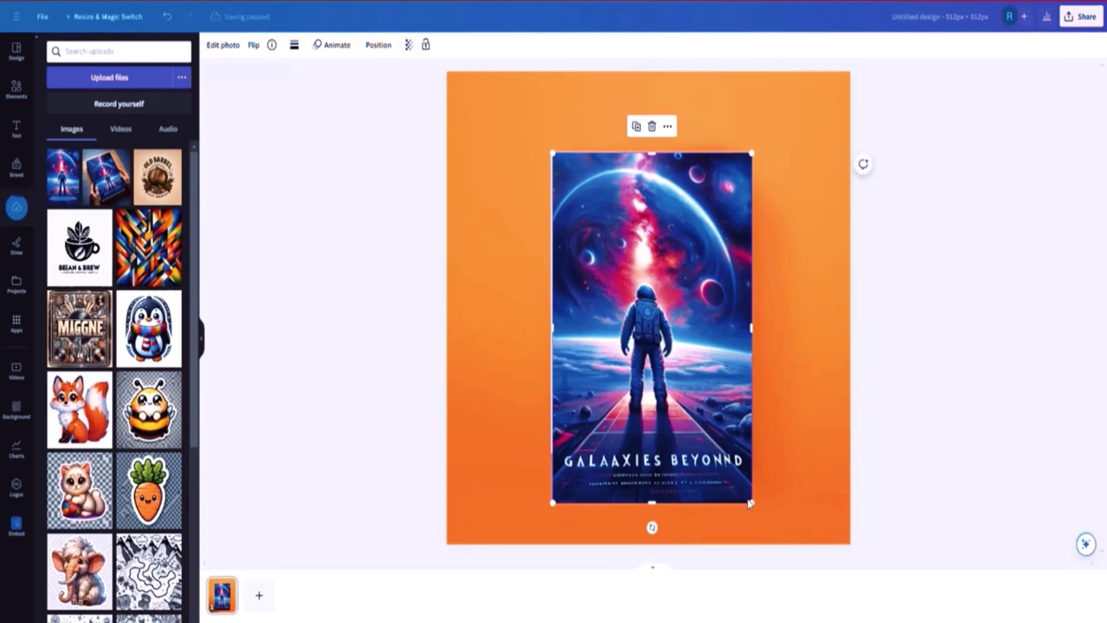
{"action": "left_click_drag", "start_coordinate": [749, 499], "coordinate": [724, 454]}
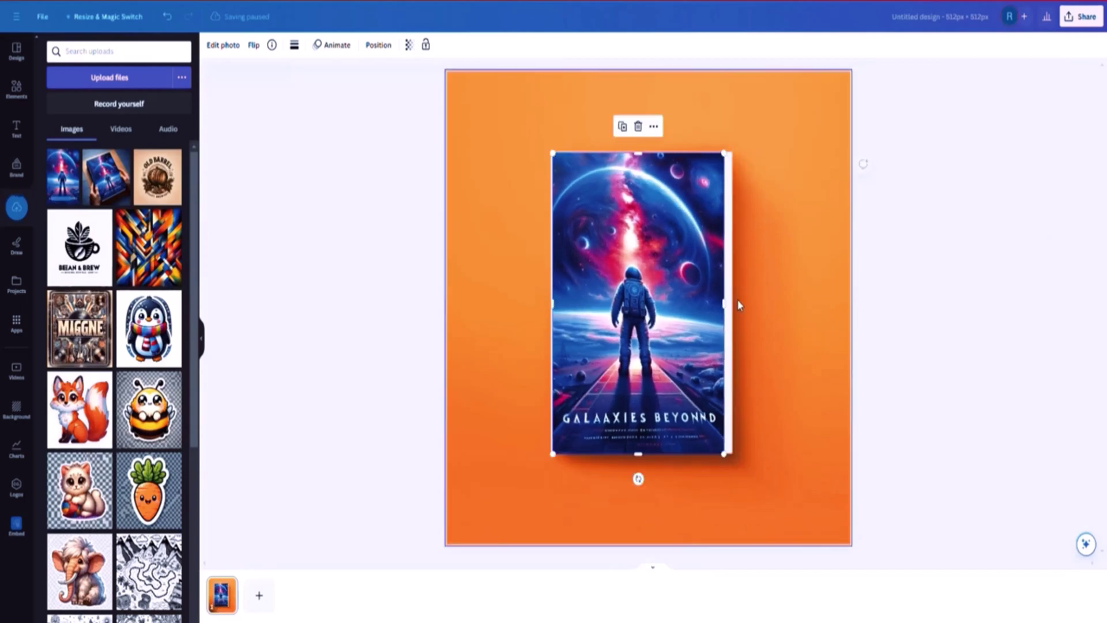
{"action": "left_click_drag", "start_coordinate": [726, 305], "coordinate": [732, 304]}
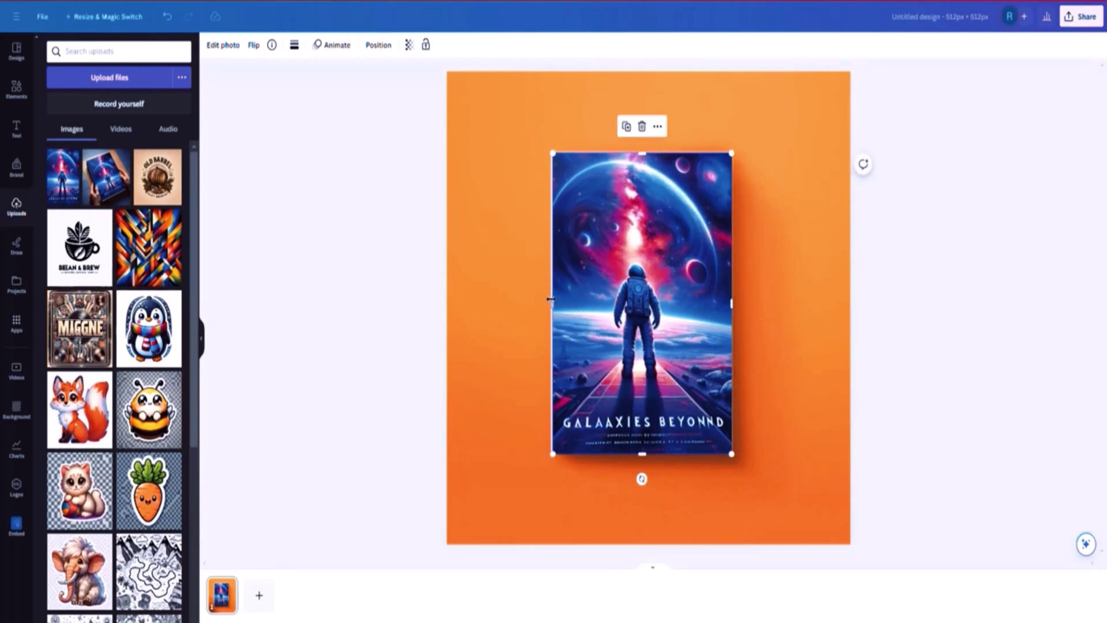
{"action": "left_click_drag", "start_coordinate": [548, 298], "coordinate": [547, 297]}
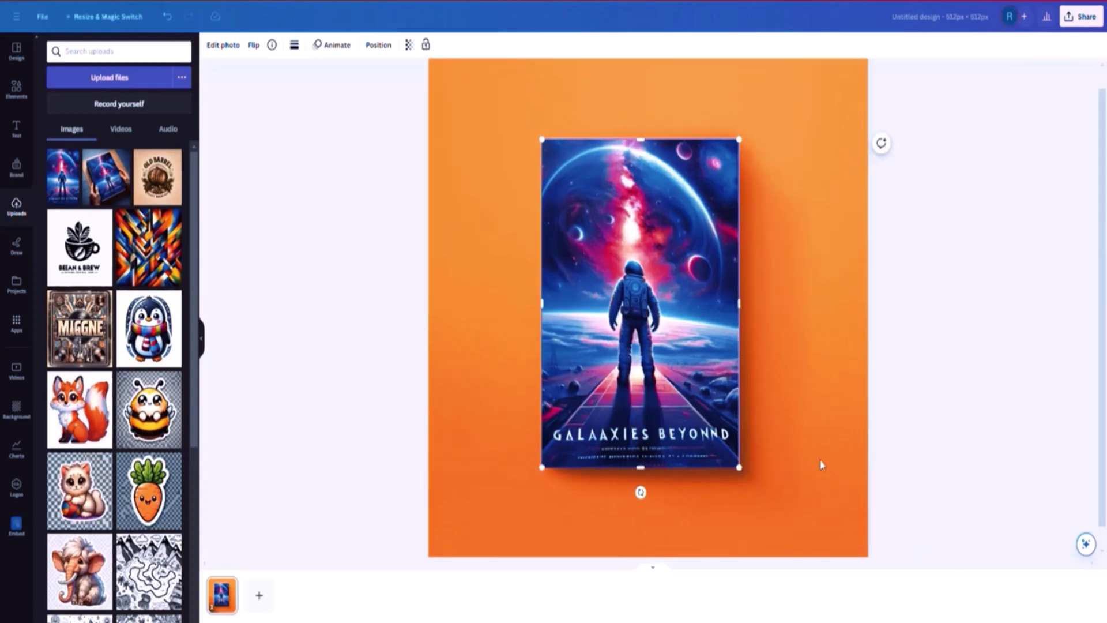
{"action": "scroll", "coordinate": [896, 373], "scroll_direction": "up", "scroll_amount": 5}
{"action": "left_click_drag", "start_coordinate": [892, 296], "coordinate": [893, 297]}
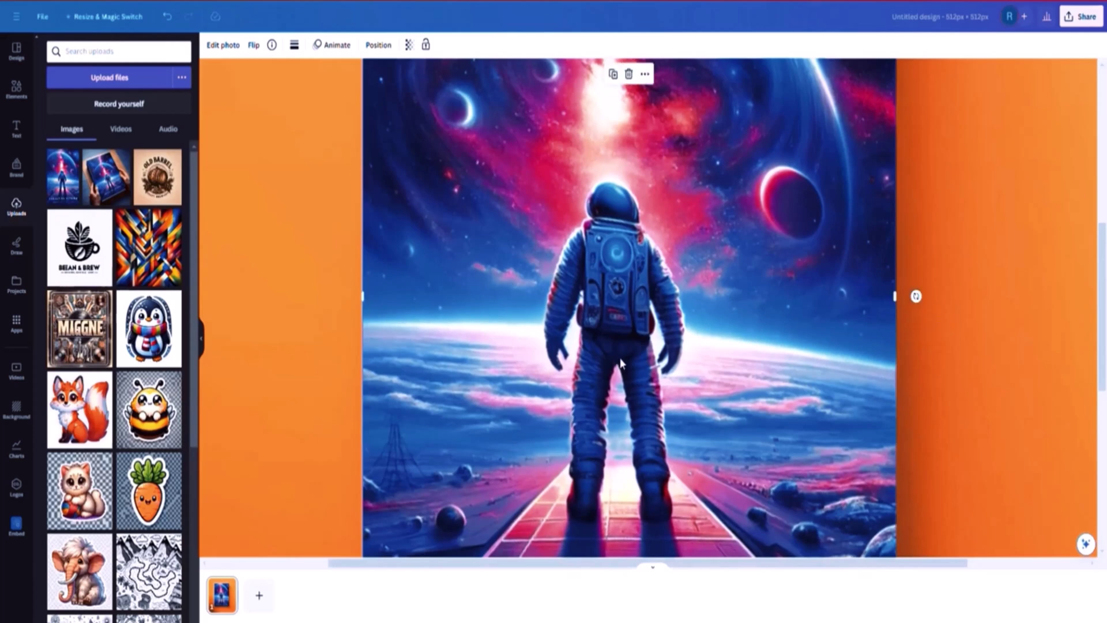
Step: Set the cover image's transparency to 90, then deselect it and zoom out to the whole design
{"action": "scroll", "coordinate": [389, 119], "scroll_direction": "up", "scroll_amount": 3}
{"action": "left_click", "coordinate": [411, 46]}
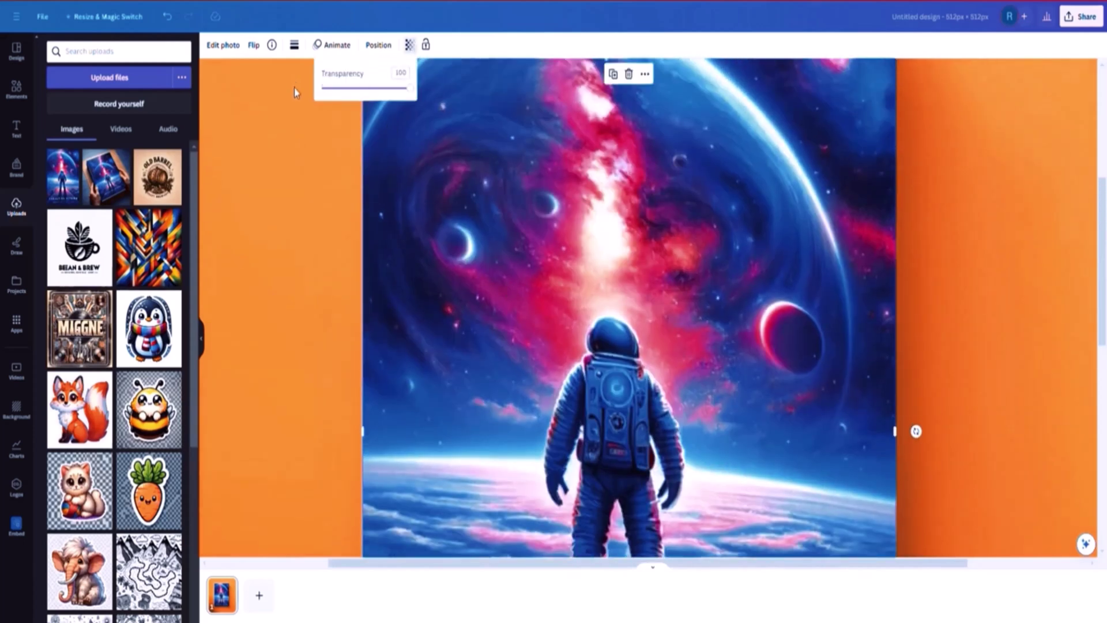
{"action": "left_click", "coordinate": [400, 72]}
{"action": "type", "text": "90"}
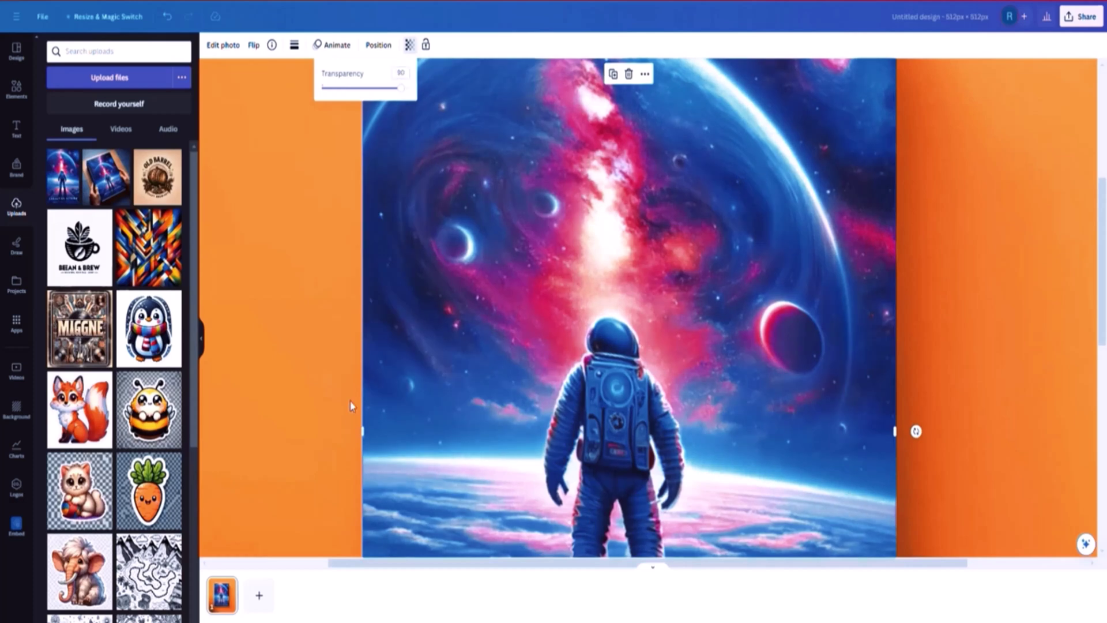
{"action": "left_click", "coordinate": [333, 429]}
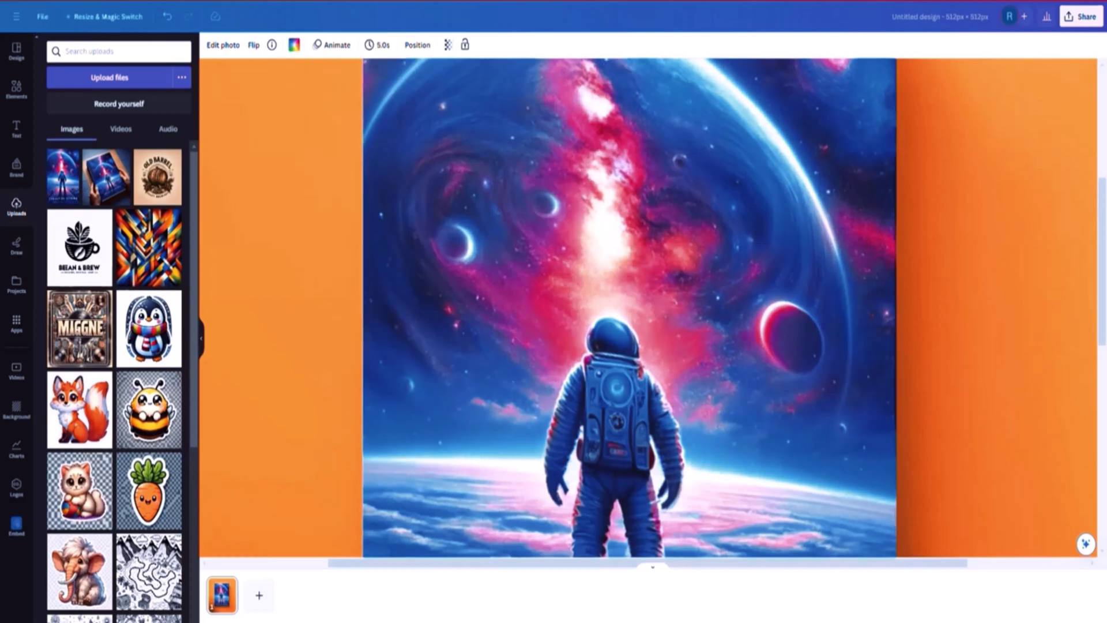
{"action": "key", "text": "ctrl+0"}
{"action": "left_click", "coordinate": [995, 448]}
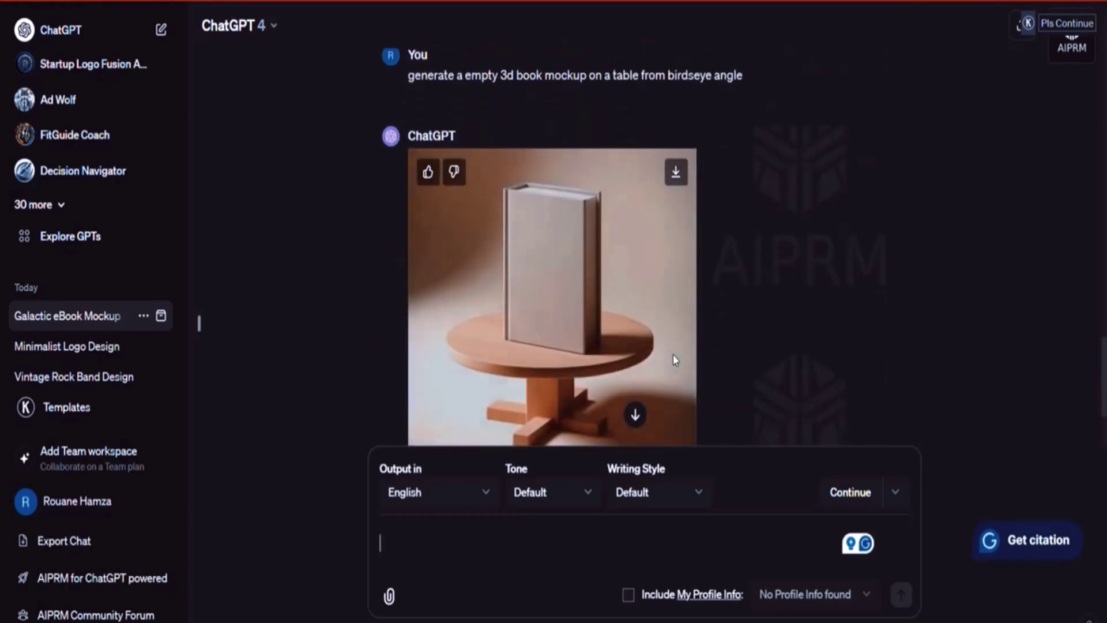
{"action": "left_click", "coordinate": [619, 306]}
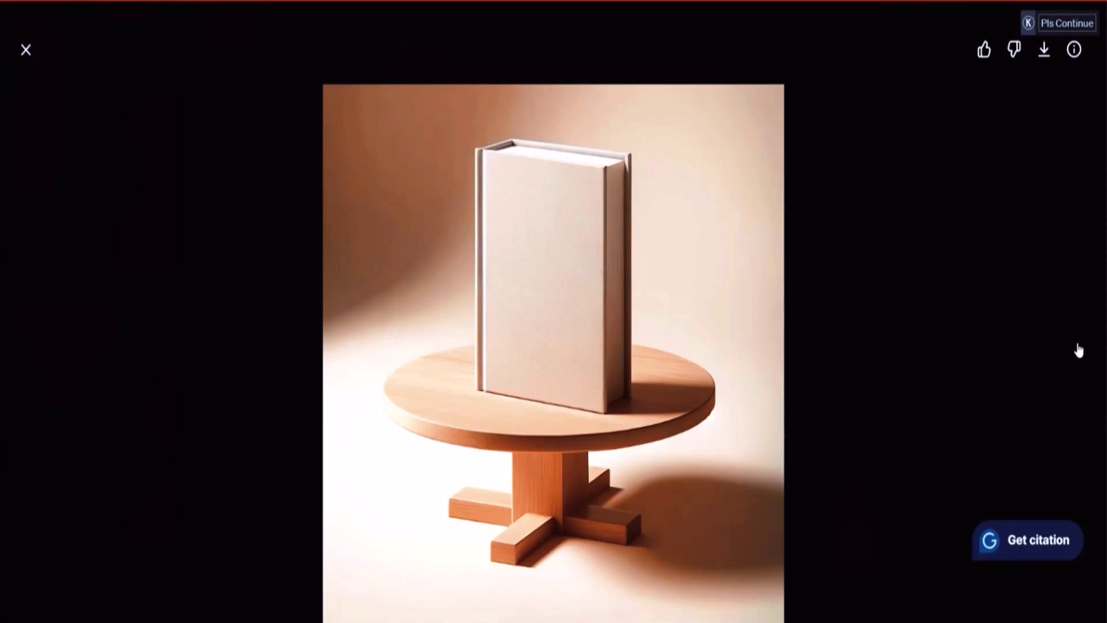
{"action": "left_click", "coordinate": [903, 292]}
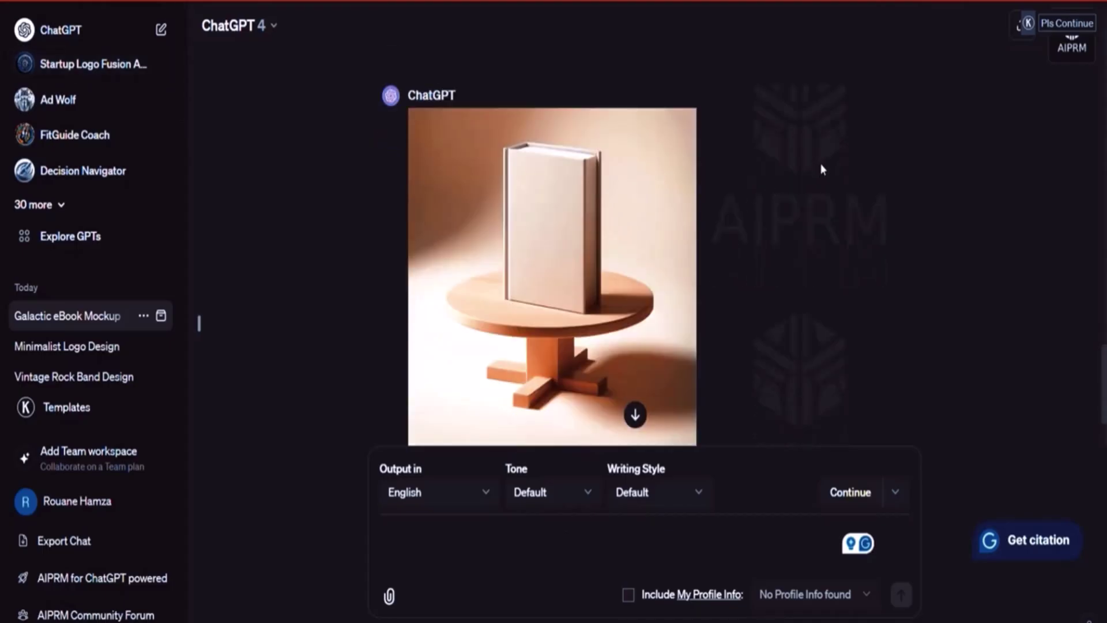
{"action": "scroll", "coordinate": [820, 164], "scroll_direction": "down", "scroll_amount": 2}
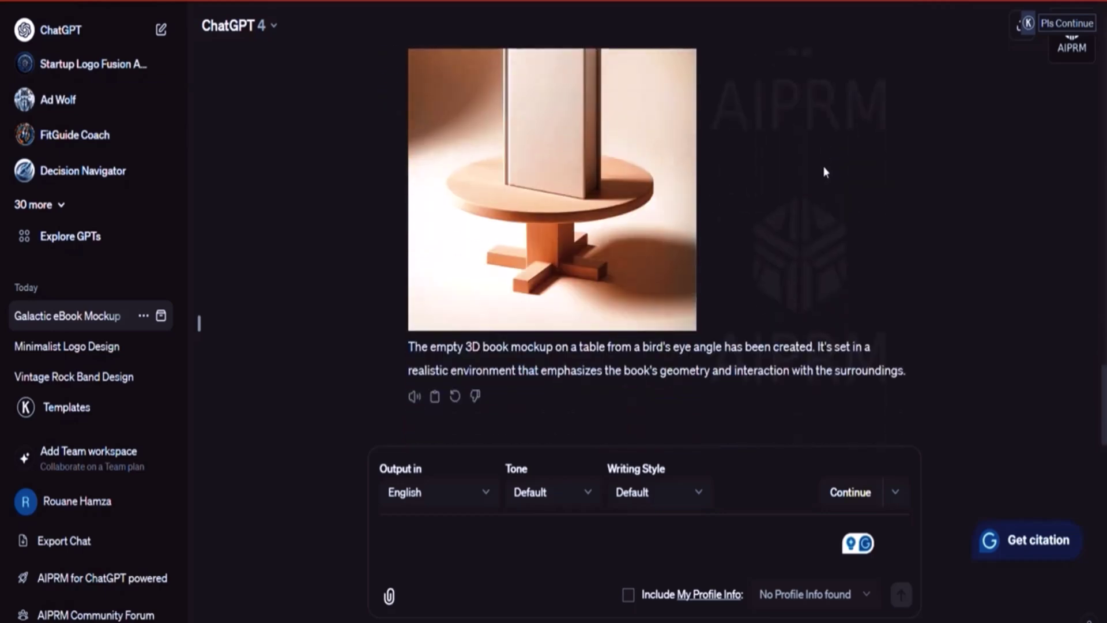